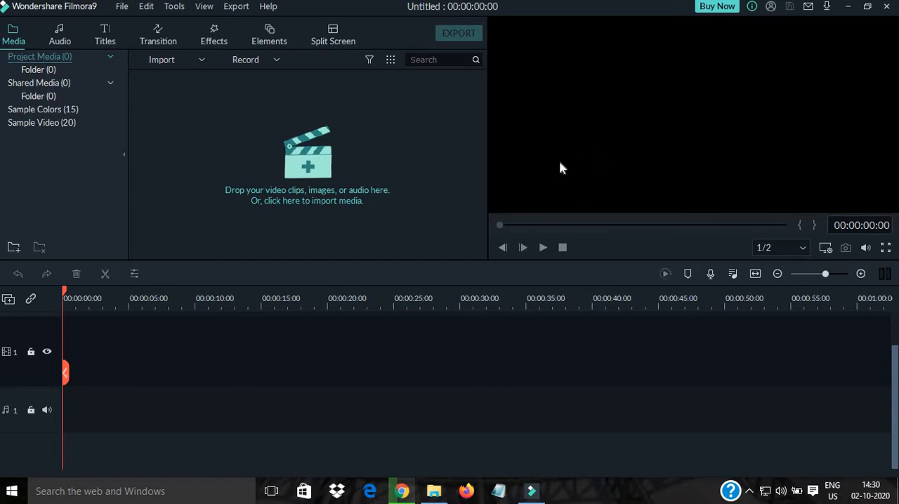
- Import the video file Clip from the Desktop folder into the project media
{"action": "left_click_drag", "start_coordinate": [31, 315], "coordinate": [40, 336]}
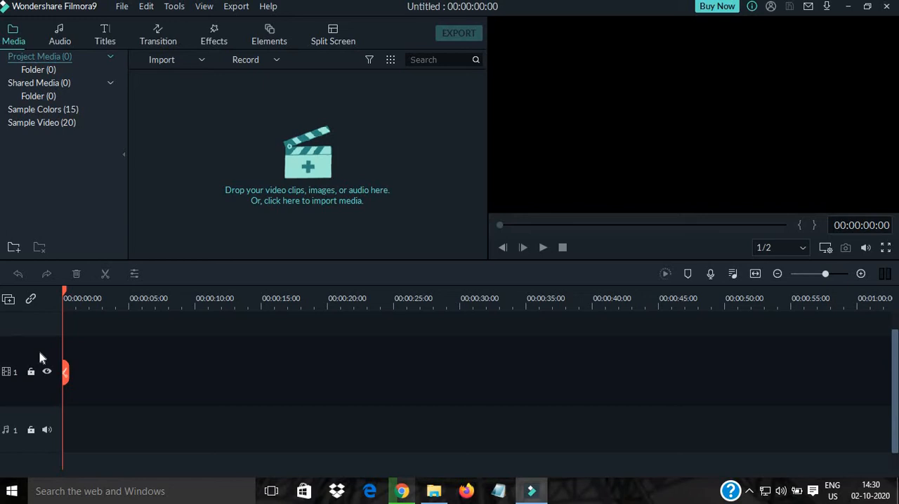
{"action": "left_click", "coordinate": [170, 64]}
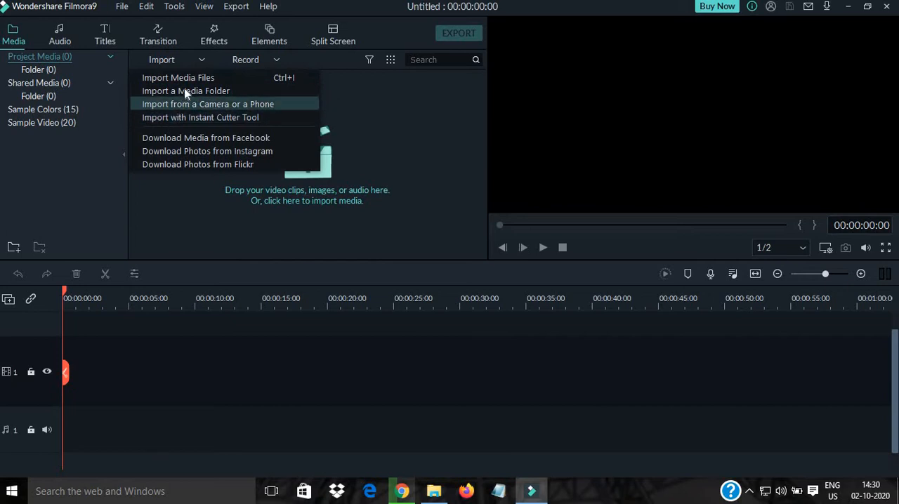
{"action": "left_click", "coordinate": [186, 82]}
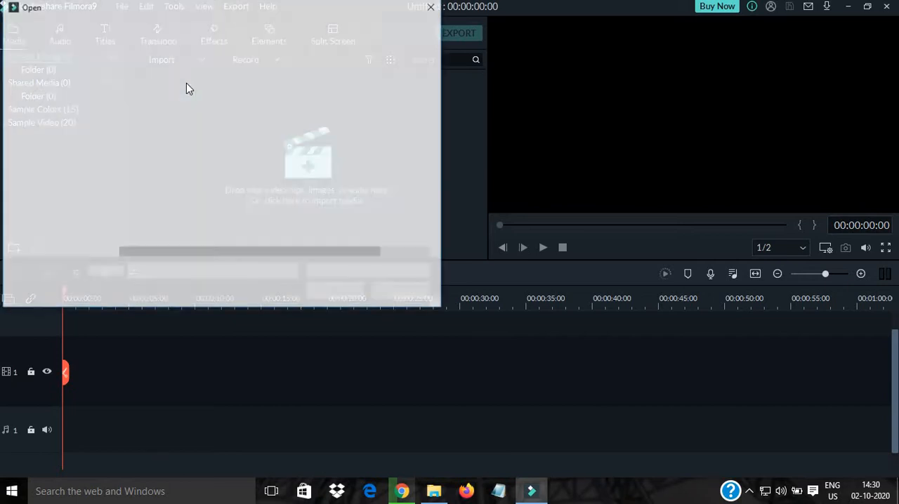
{"action": "left_click", "coordinate": [31, 89]}
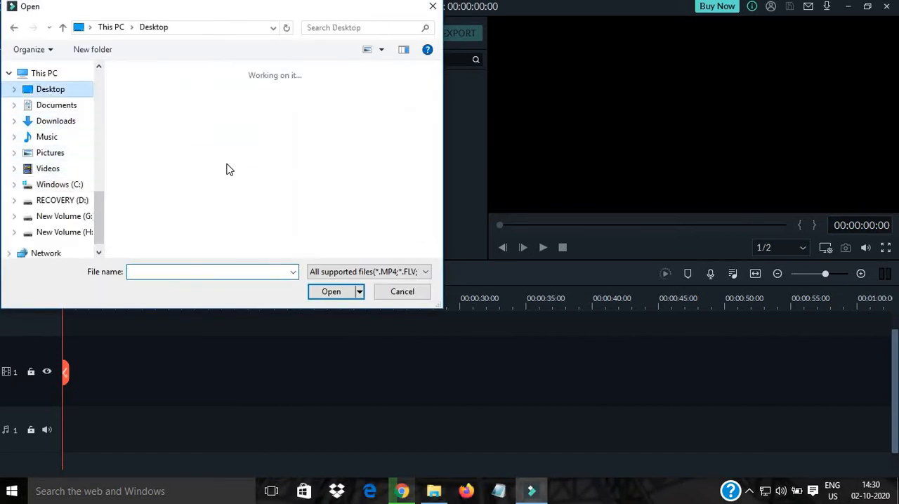
{"action": "scroll", "coordinate": [228, 169], "scroll_direction": "down", "scroll_amount": 5}
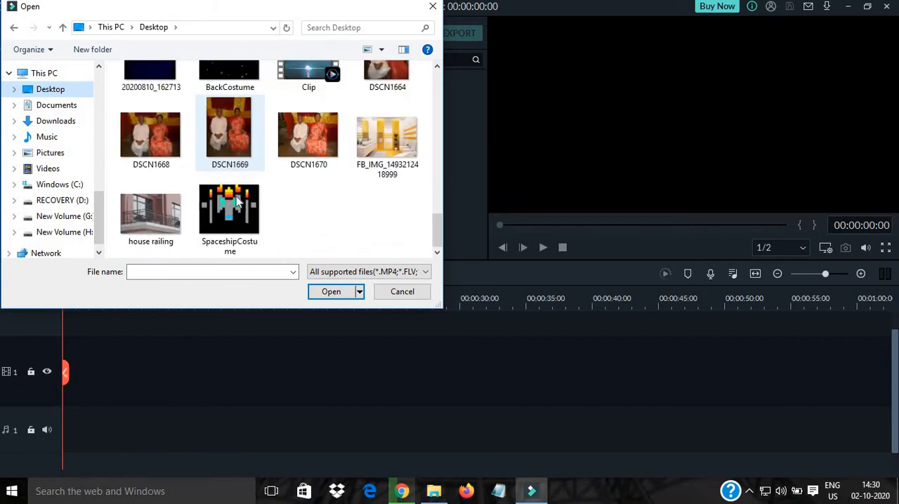
{"action": "scroll", "coordinate": [332, 204], "scroll_direction": "up", "scroll_amount": 1}
{"action": "left_click", "coordinate": [313, 123]}
{"action": "left_click", "coordinate": [331, 293]}
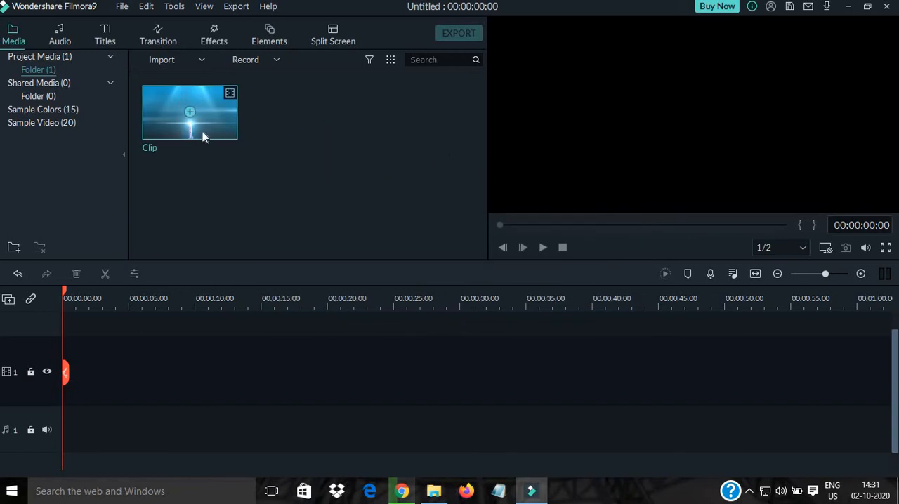
- Search the Desktop for "youtube" and import the Subscribe Animation video from the Video Editing Elements folder
{"action": "left_click", "coordinate": [169, 62]}
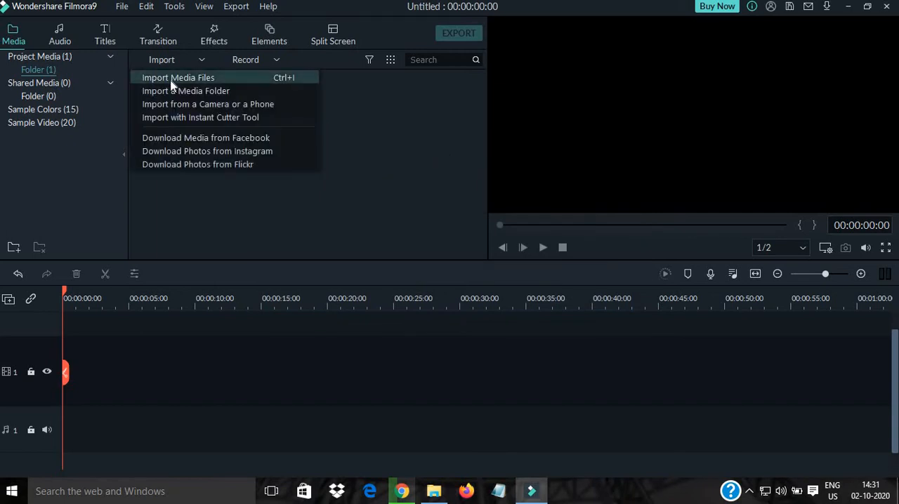
{"action": "left_click", "coordinate": [171, 78]}
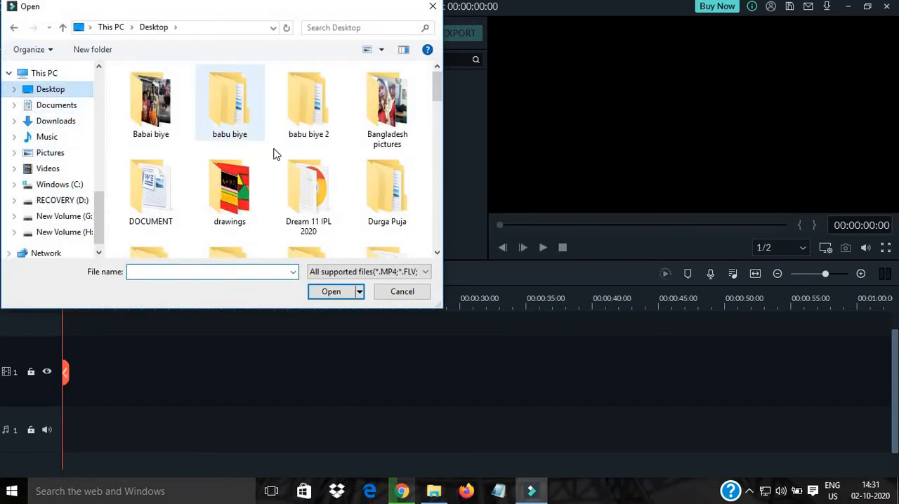
{"action": "scroll", "coordinate": [275, 153], "scroll_direction": "down", "scroll_amount": 10}
{"action": "scroll", "coordinate": [274, 172], "scroll_direction": "up", "scroll_amount": 1}
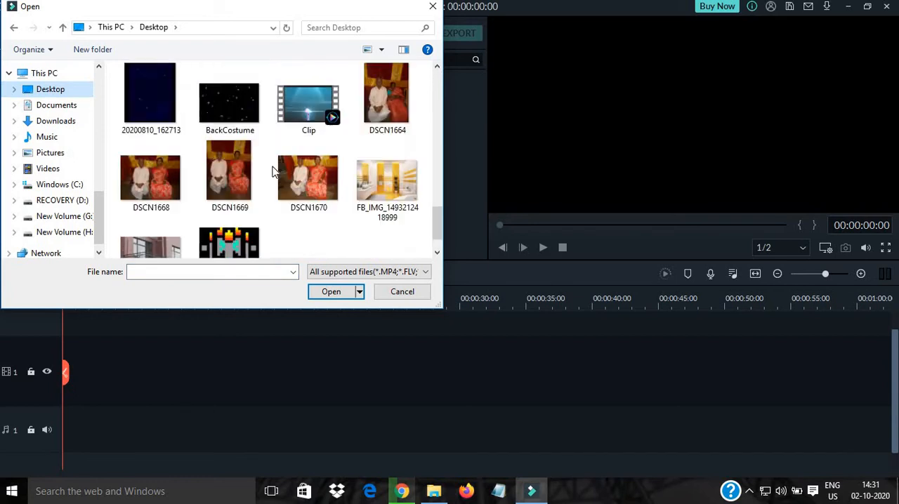
{"action": "scroll", "coordinate": [274, 172], "scroll_direction": "up", "scroll_amount": 8}
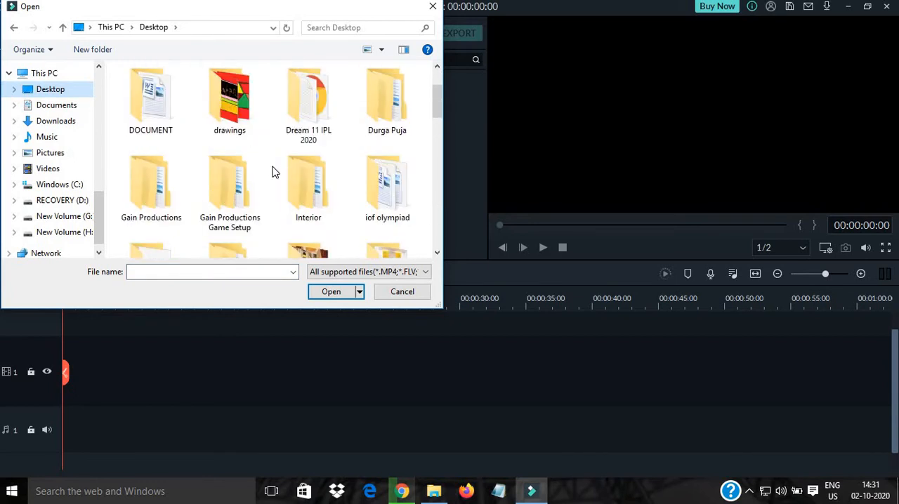
{"action": "scroll", "coordinate": [274, 172], "scroll_direction": "down", "scroll_amount": 3}
{"action": "left_click", "coordinate": [393, 27]}
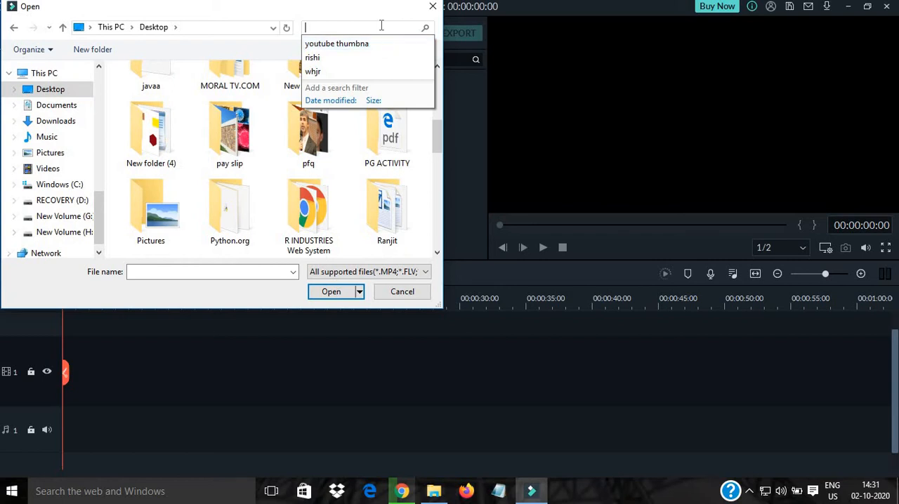
{"action": "type", "text": "you"}
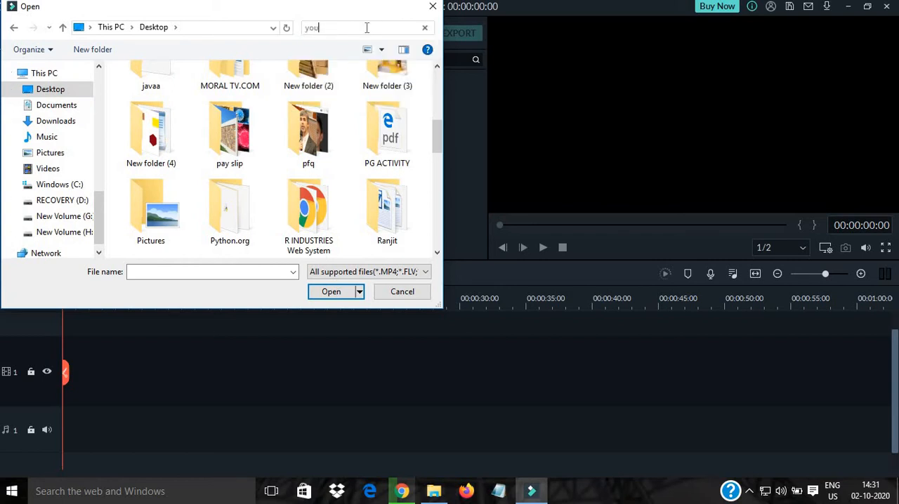
{"action": "type", "text": "tube"}
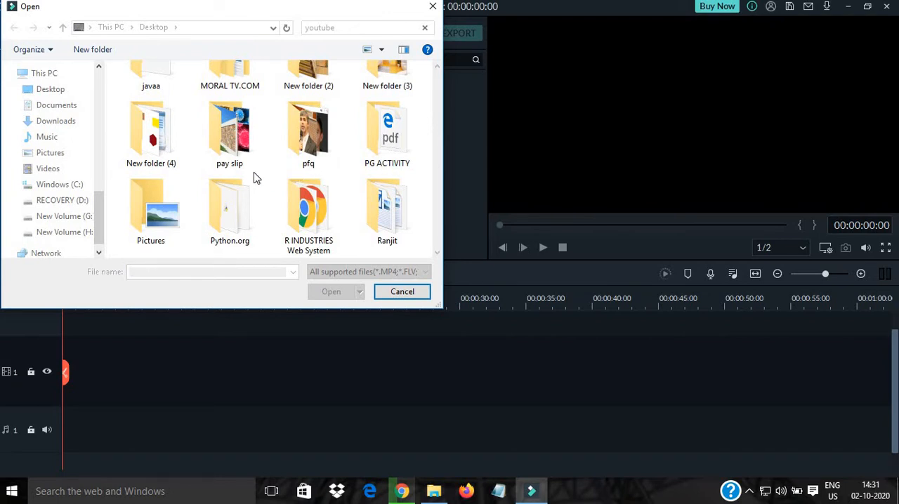
{"action": "double_click", "coordinate": [218, 188]}
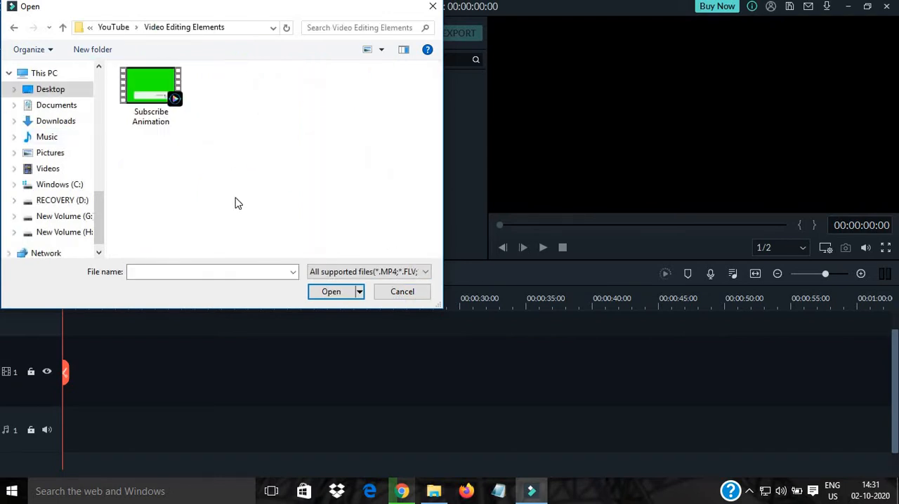
{"action": "left_click", "coordinate": [174, 96]}
{"action": "left_click", "coordinate": [330, 292]}
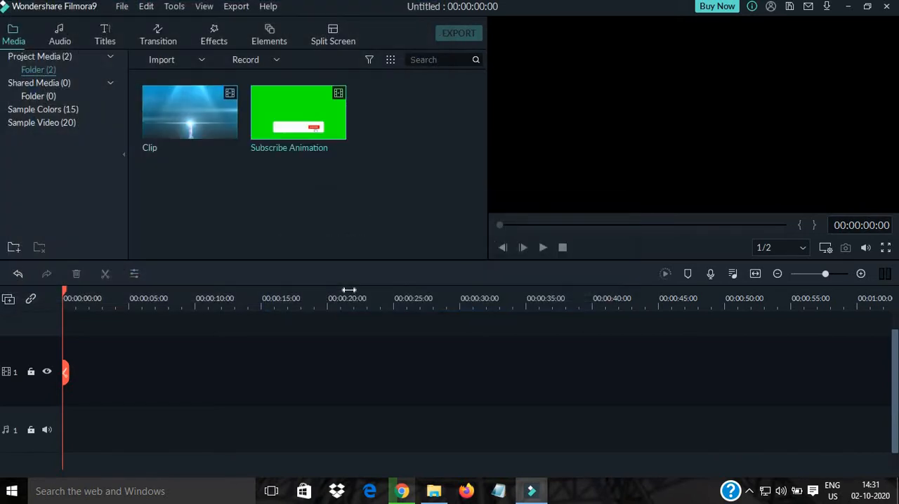
- Import the "Login System In Code" screen recording into the project media, browsing from the Desktop folder
{"action": "left_click", "coordinate": [178, 65]}
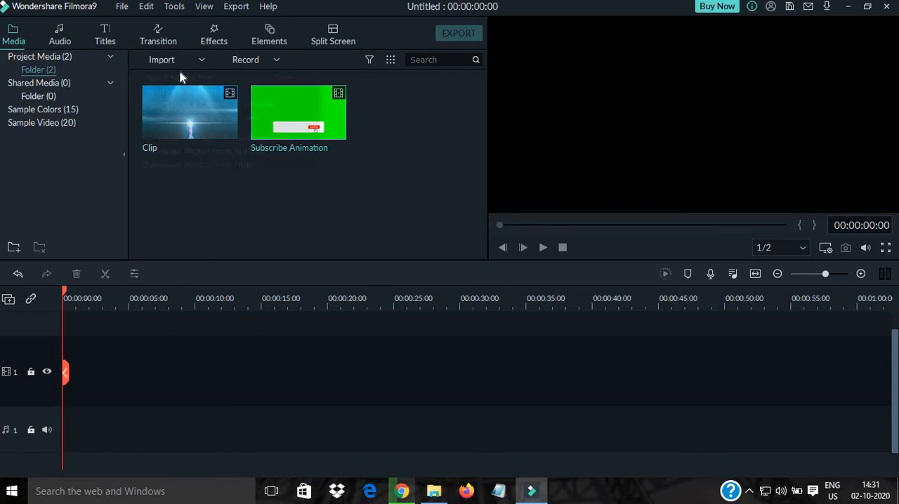
{"action": "left_click", "coordinate": [186, 78]}
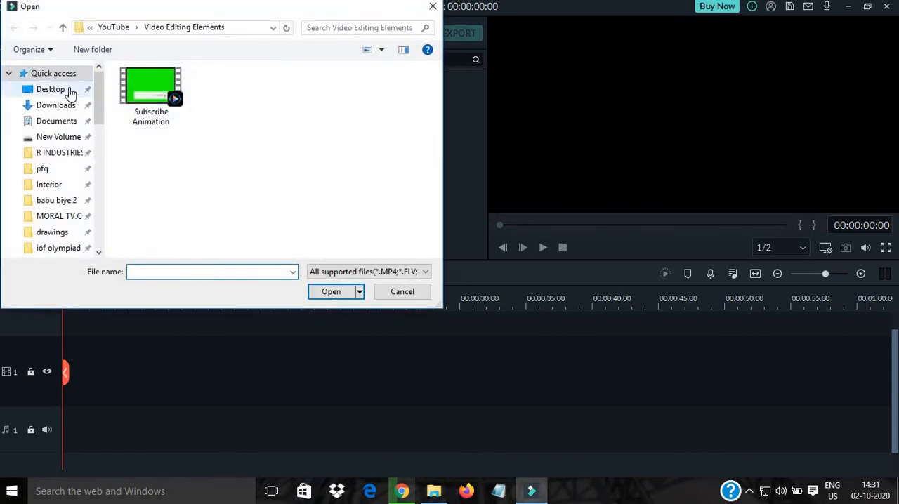
{"action": "left_click", "coordinate": [69, 93]}
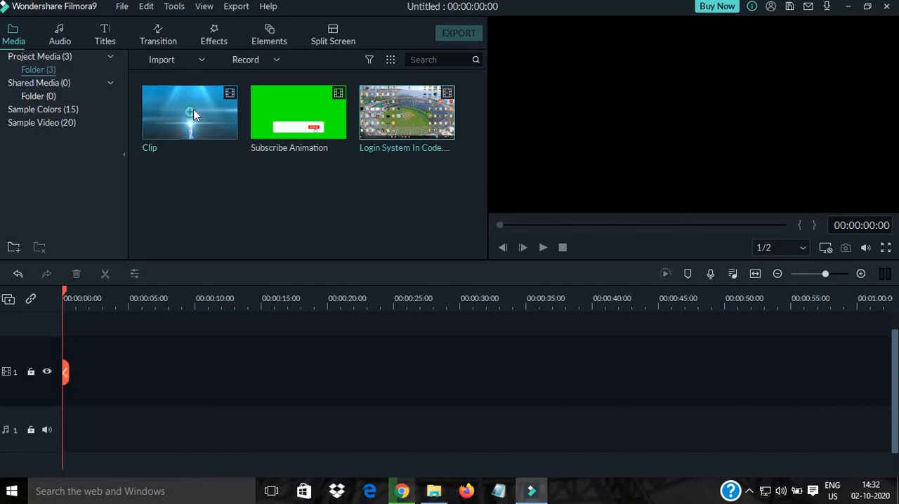
- Place Clip at the start of video track 1 and preview it with the system volume lowered
{"action": "left_click_drag", "start_coordinate": [195, 107], "coordinate": [33, 349]}
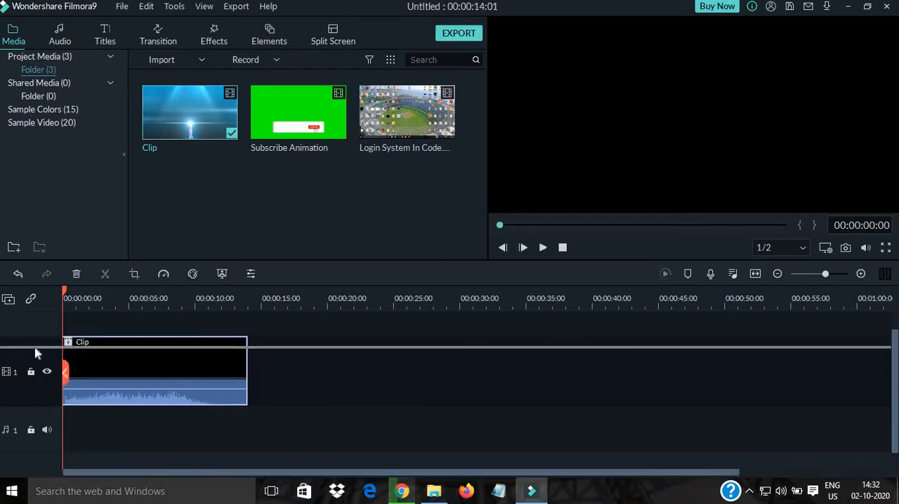
{"action": "left_click", "coordinate": [543, 247]}
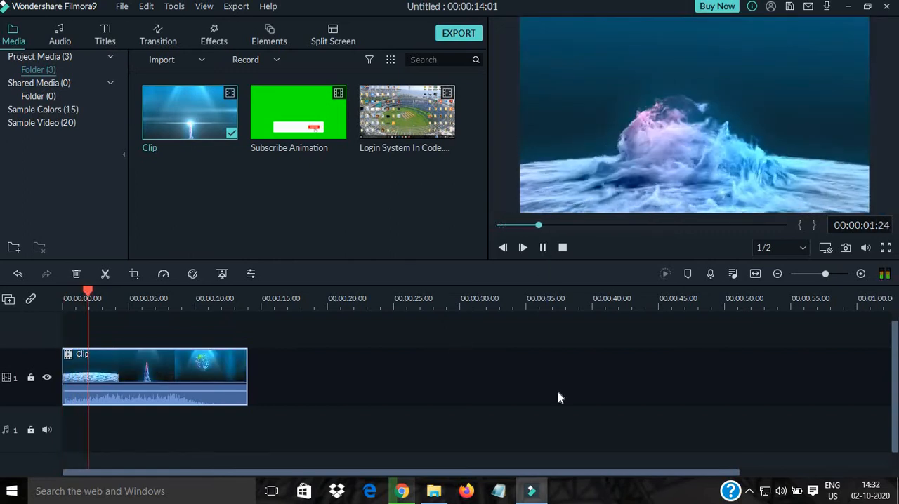
{"action": "key", "text": "XF86AudioLowerVolume"}
{"action": "key", "text": "XF86AudioLowerVolume"}
{"action": "key", "text": "XF86AudioLowerVolume"}
{"action": "key", "text": "XF86AudioLowerVolume"}
{"action": "key", "text": "XF86AudioLowerVolume"}
{"action": "key", "text": "XF86AudioLowerVolume"}
{"action": "key", "text": "XF86AudioLowerVolume"}
{"action": "key", "text": "XF86AudioLowerVolume"}
{"action": "key", "text": "XF86AudioLowerVolume"}
{"action": "key", "text": "XF86AudioLowerVolume"}
{"action": "key", "text": "XF86AudioLowerVolume"}
{"action": "key", "text": "XF86AudioLowerVolume"}
{"action": "key", "text": "XF86AudioLowerVolume"}
{"action": "key", "text": "XF86AudioLowerVolume"}
{"action": "key", "text": "XF86AudioLowerVolume"}
{"action": "key", "text": "XF86AudioLowerVolume"}
{"action": "key", "text": "XF86AudioLowerVolume"}
{"action": "key", "text": "XF86AudioLowerVolume"}
{"action": "key", "text": "XF86AudioLowerVolume"}
{"action": "key", "text": "XF86AudioLowerVolume"}
{"action": "key", "text": "XF86AudioLowerVolume"}
{"action": "key", "text": "XF86AudioLowerVolume"}
{"action": "key", "text": "XF86AudioLowerVolume"}
{"action": "key", "text": "XF86AudioLowerVolume"}
{"action": "key", "text": "XF86AudioLowerVolume"}
{"action": "key", "text": "XF86AudioLowerVolume"}
{"action": "key", "text": "XF86AudioLowerVolume"}
{"action": "key", "text": "XF86AudioLowerVolume"}
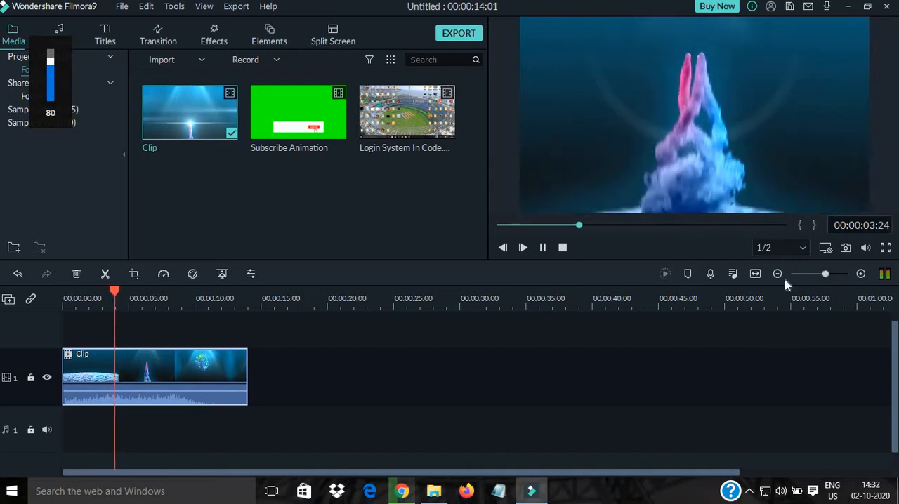
{"action": "key", "text": "XF86AudioLowerVolume"}
{"action": "key", "text": "XF86AudioLowerVolume"}
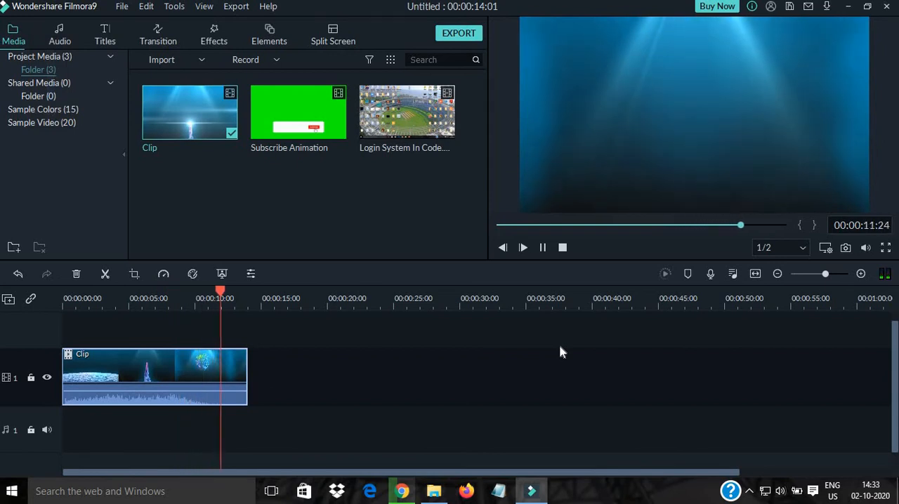
{"action": "left_click", "coordinate": [542, 248]}
- Place the logo10_2_113057 image on a second video track above Clip, starting at 00:00:06:01
{"action": "left_click_drag", "start_coordinate": [225, 376], "coordinate": [136, 368]}
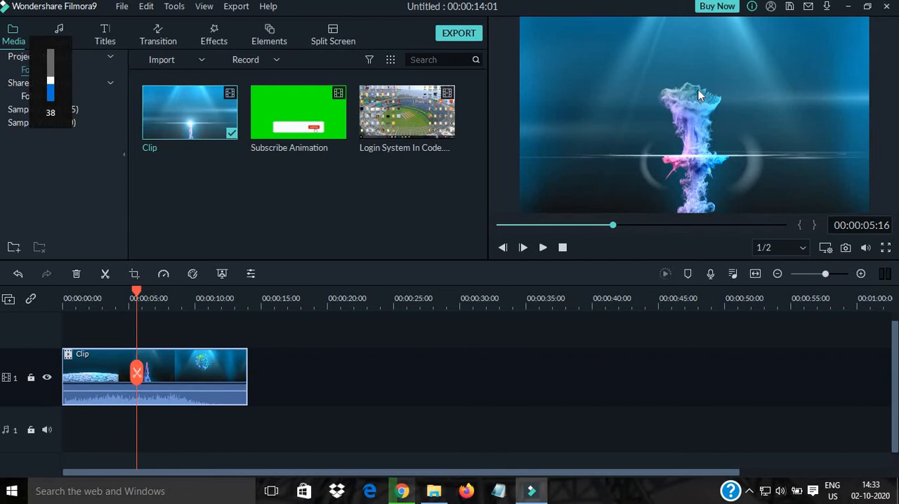
{"action": "key", "text": "XF86AudioLowerVolume"}
{"action": "key", "text": "XF86AudioRaiseVolume"}
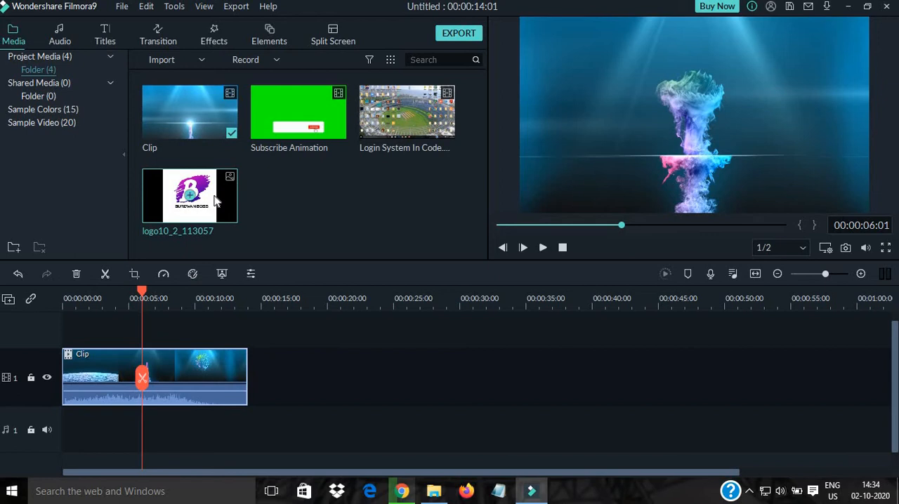
{"action": "left_click_drag", "start_coordinate": [217, 202], "coordinate": [150, 327]}
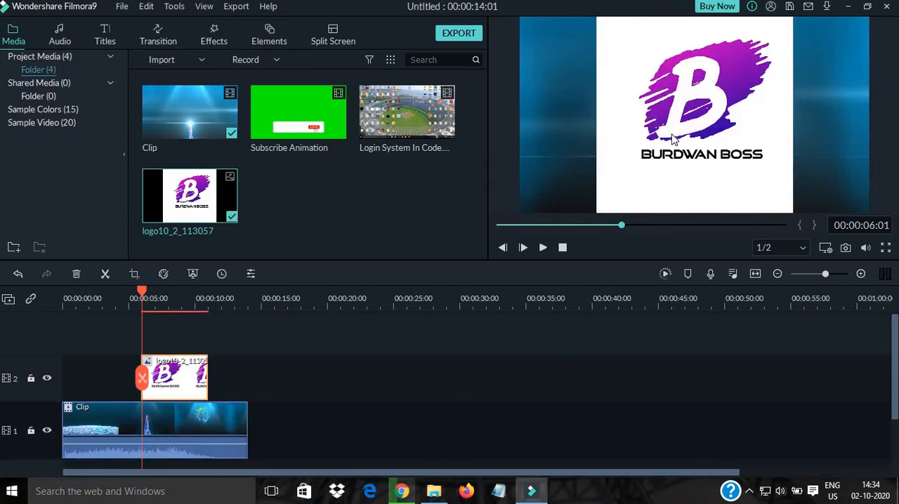
- Shrink the logo to a small square and centre it horizontally in the upper part of the video frame
{"action": "left_click_drag", "start_coordinate": [748, 142], "coordinate": [734, 127]}
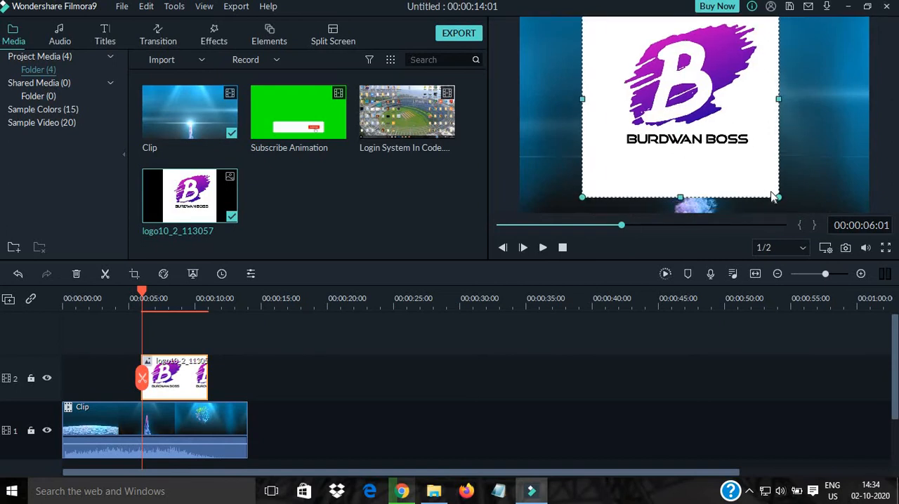
{"action": "left_click_drag", "start_coordinate": [775, 195], "coordinate": [752, 157]}
{"action": "left_click_drag", "start_coordinate": [699, 57], "coordinate": [648, 6]}
{"action": "left_click_drag", "start_coordinate": [639, 46], "coordinate": [670, 82]}
{"action": "left_click_drag", "start_coordinate": [687, 125], "coordinate": [655, 93]}
{"action": "left_click_drag", "start_coordinate": [630, 61], "coordinate": [609, 67]}
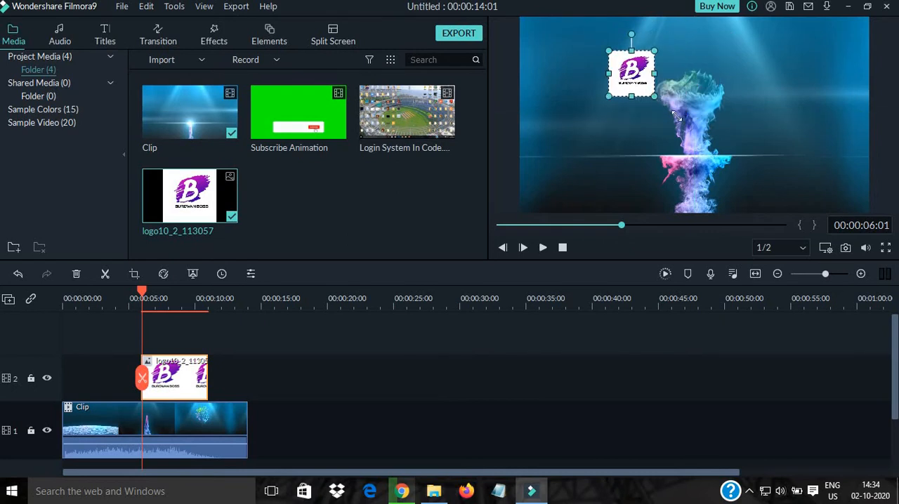
{"action": "left_click_drag", "start_coordinate": [676, 116], "coordinate": [677, 119]}
{"action": "left_click_drag", "start_coordinate": [644, 75], "coordinate": [695, 60]}
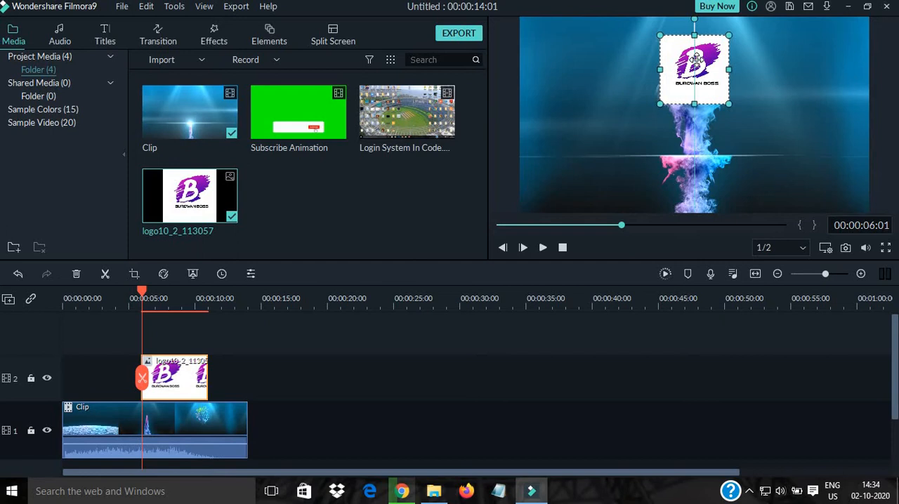
{"action": "left_click", "coordinate": [767, 66]}
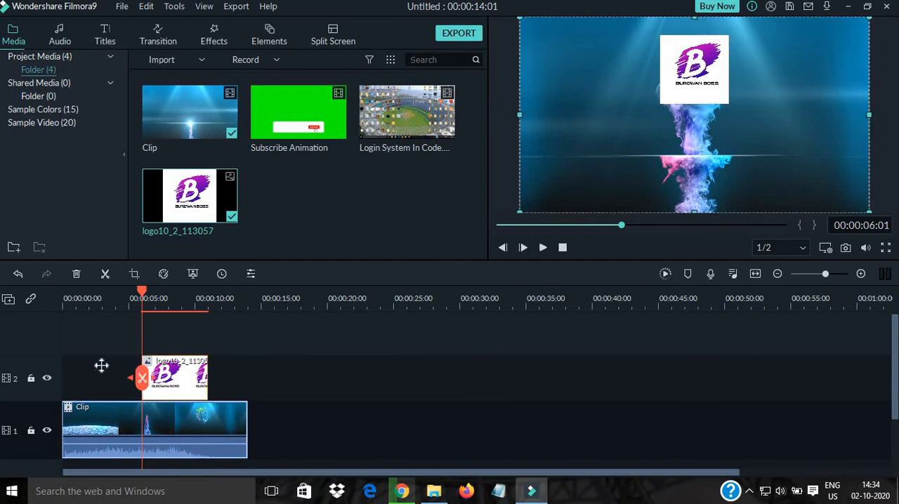
- Play the timeline from the beginning with the system volume lowered to check how the logo overlay appears
{"action": "left_click_drag", "start_coordinate": [100, 365], "coordinate": [65, 365]}
{"action": "left_click", "coordinate": [542, 247]}
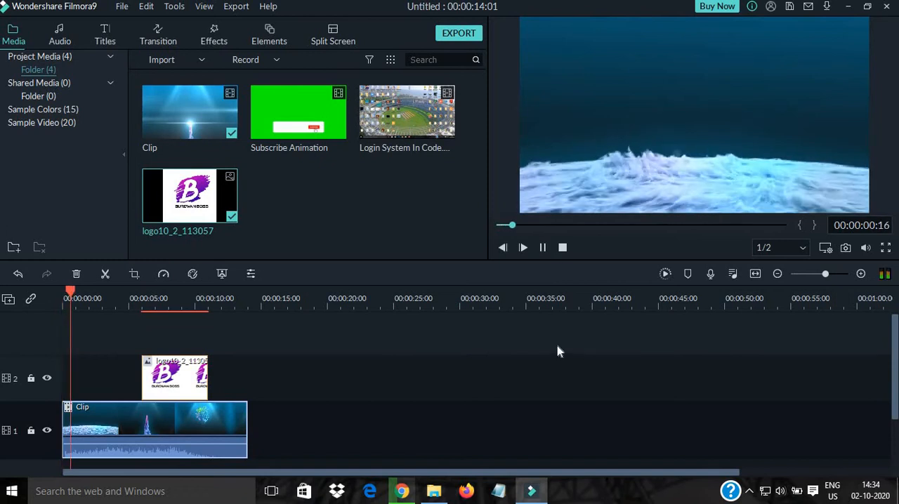
{"action": "key", "text": "XF86AudioLowerVolume"}
{"action": "key", "text": "XF86AudioLowerVolume"}
{"action": "key", "text": "XF86AudioLowerVolume"}
{"action": "key", "text": "XF86AudioLowerVolume"}
{"action": "key", "text": "XF86AudioLowerVolume"}
{"action": "key", "text": "XF86AudioLowerVolume"}
{"action": "key", "text": "XF86AudioLowerVolume"}
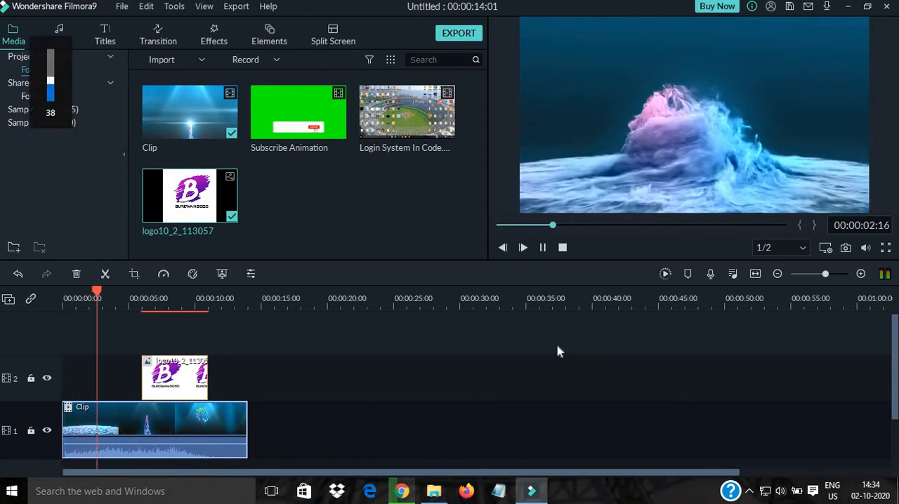
{"action": "key", "text": "XF86AudioLowerVolume"}
{"action": "key", "text": "XF86AudioLowerVolume"}
{"action": "key", "text": "XF86AudioLowerVolume"}
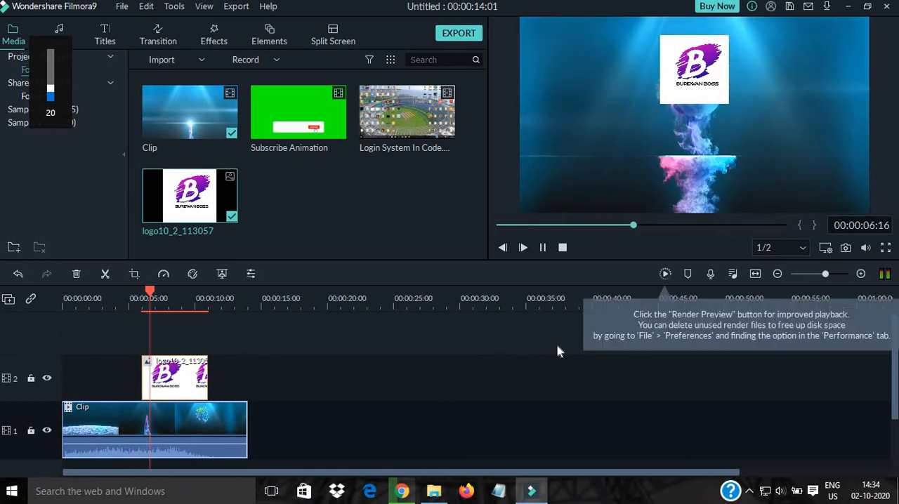
{"action": "left_click", "coordinate": [542, 247]}
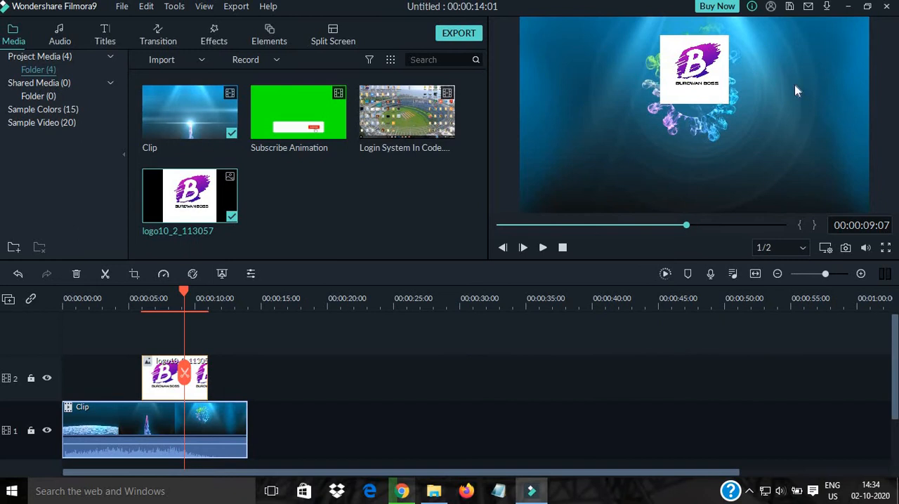
- Select the logo on the second track, browse the transitions and preview Warp Zoom 5
{"action": "left_click_drag", "start_coordinate": [188, 374], "coordinate": [146, 371]}
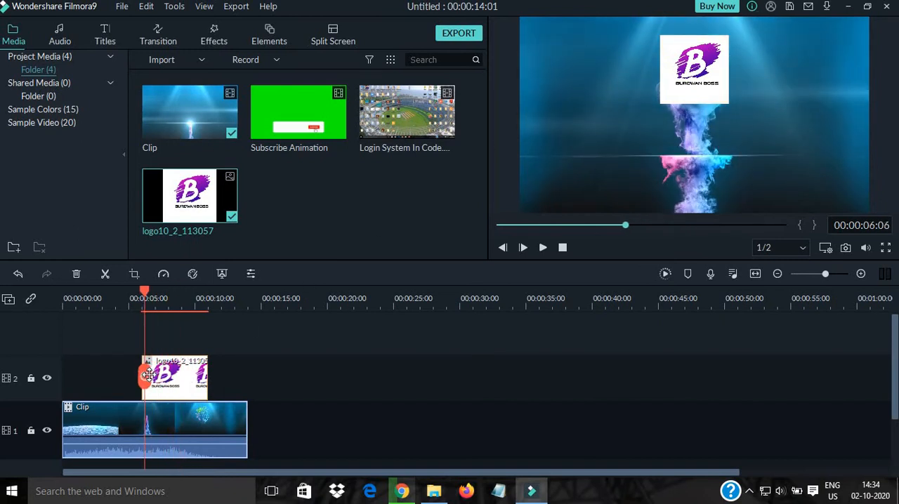
{"action": "left_click", "coordinate": [194, 386]}
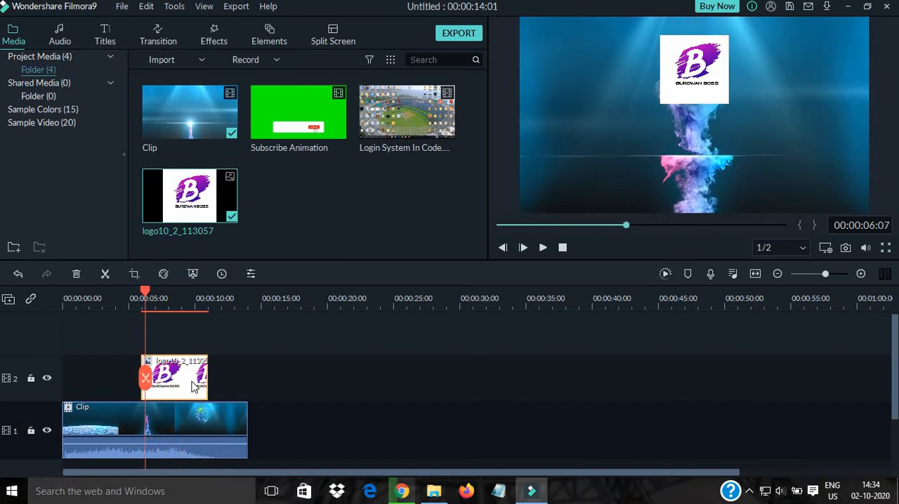
{"action": "left_click", "coordinate": [164, 45]}
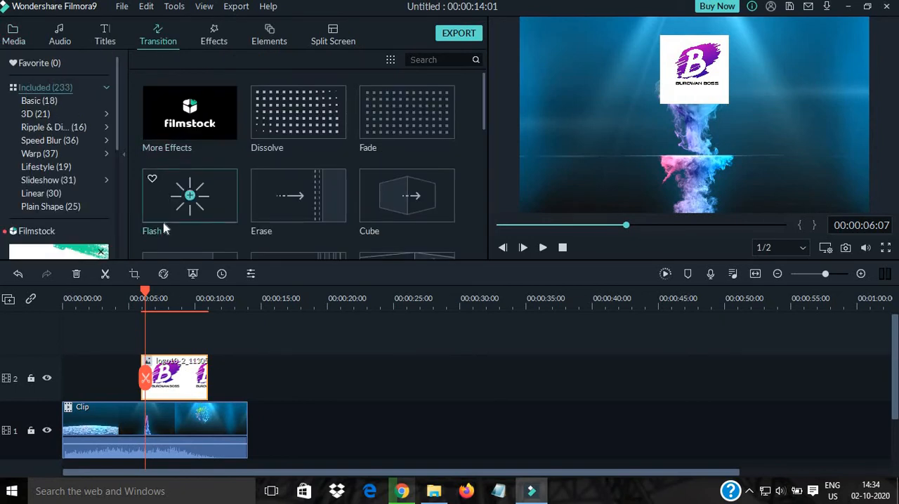
{"action": "scroll", "coordinate": [281, 119], "scroll_direction": "down", "scroll_amount": 10}
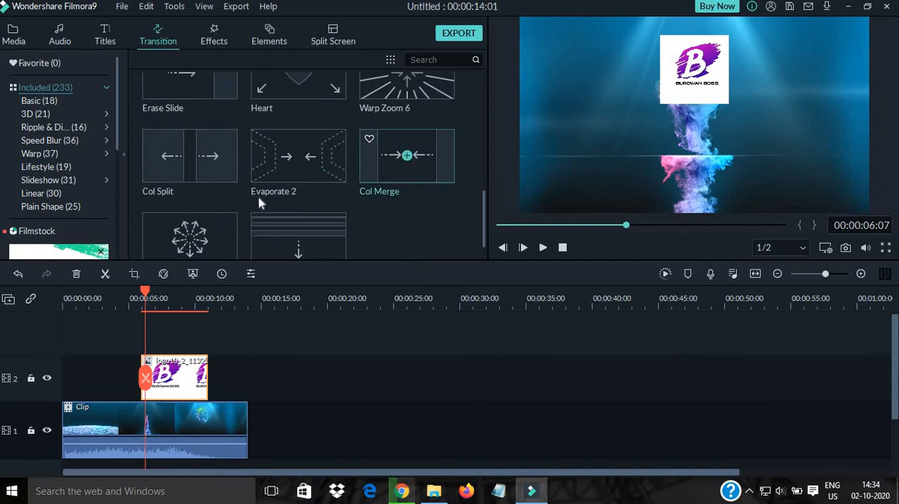
{"action": "scroll", "coordinate": [258, 197], "scroll_direction": "down", "scroll_amount": 3}
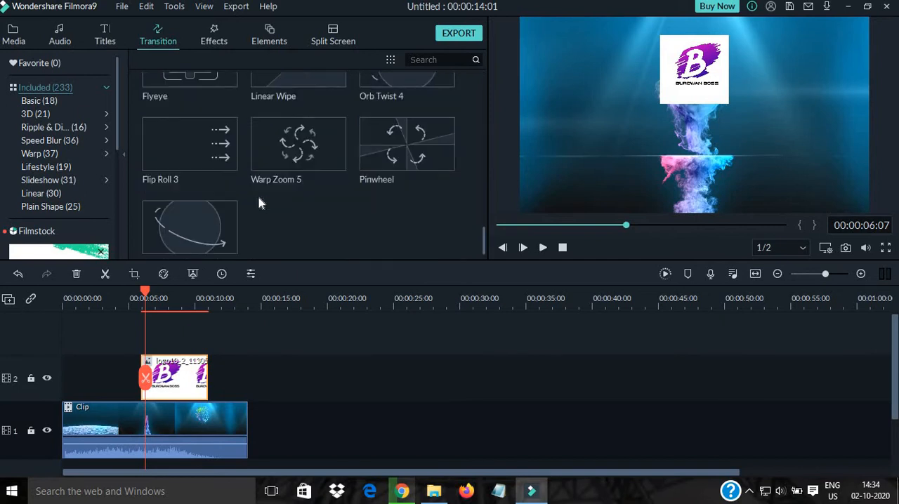
{"action": "left_click", "coordinate": [295, 160]}
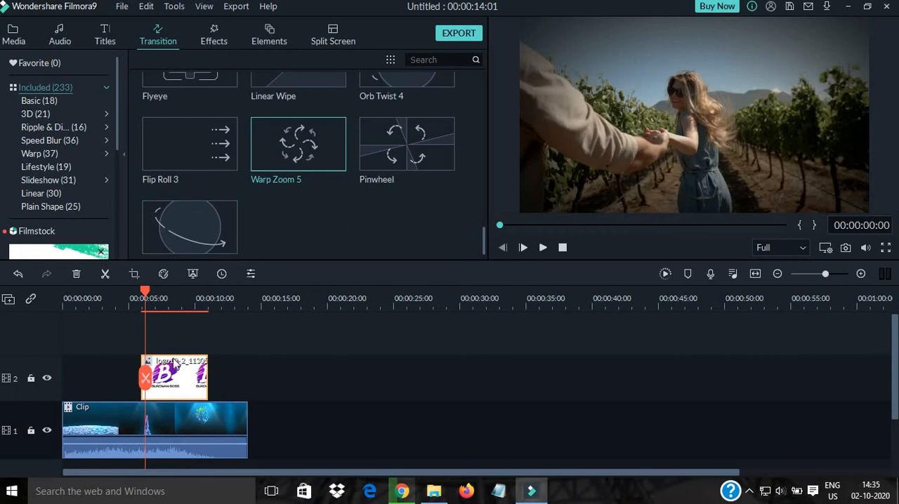
- Play the timeline from shortly before the logo overlay starts to check its entrance
{"action": "left_click", "coordinate": [115, 391]}
{"action": "left_click", "coordinate": [543, 247]}
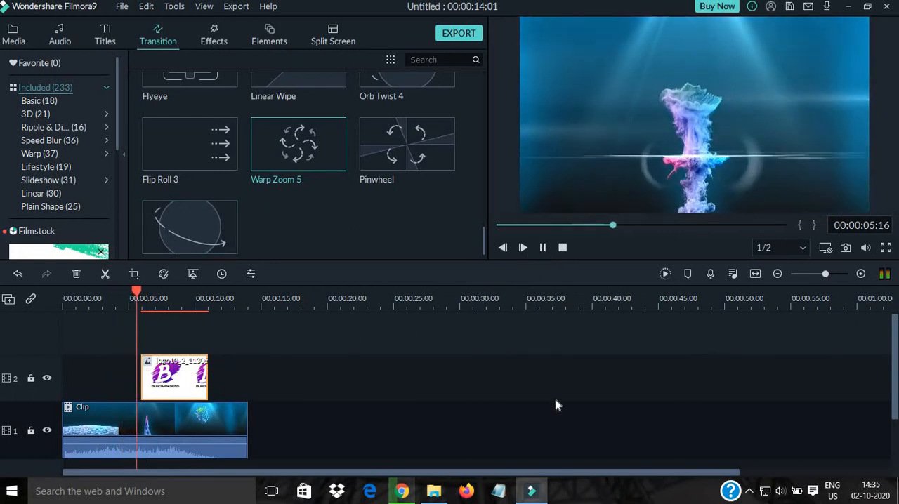
{"action": "left_click", "coordinate": [543, 247]}
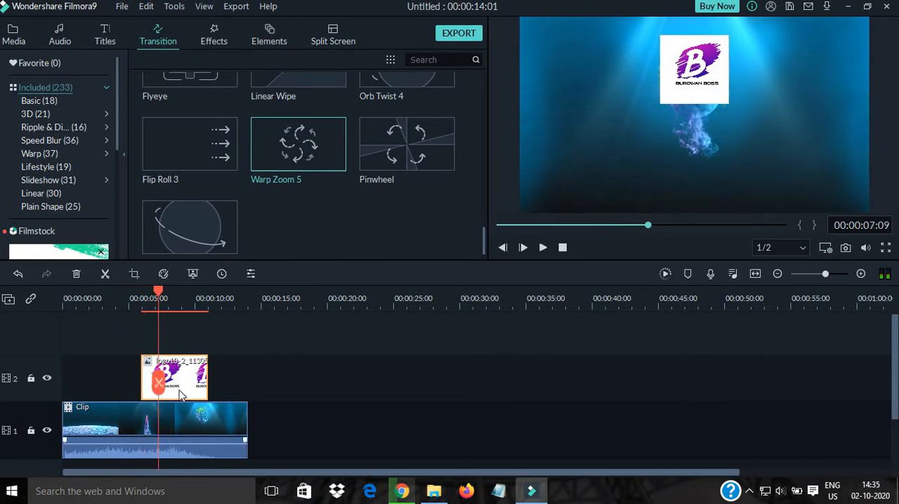
- Add the Fade transition to the end of the logo clip on the second track
{"action": "scroll", "coordinate": [199, 151], "scroll_direction": "up", "scroll_amount": 5}
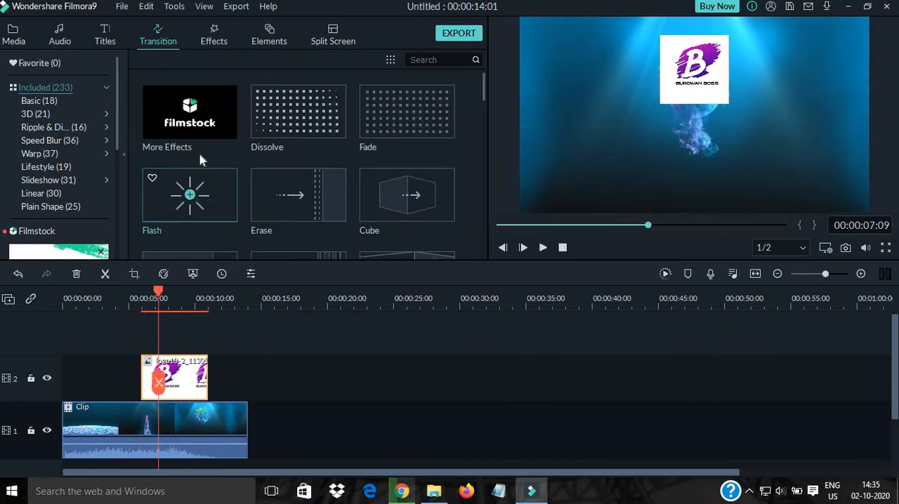
{"action": "left_click", "coordinate": [153, 384]}
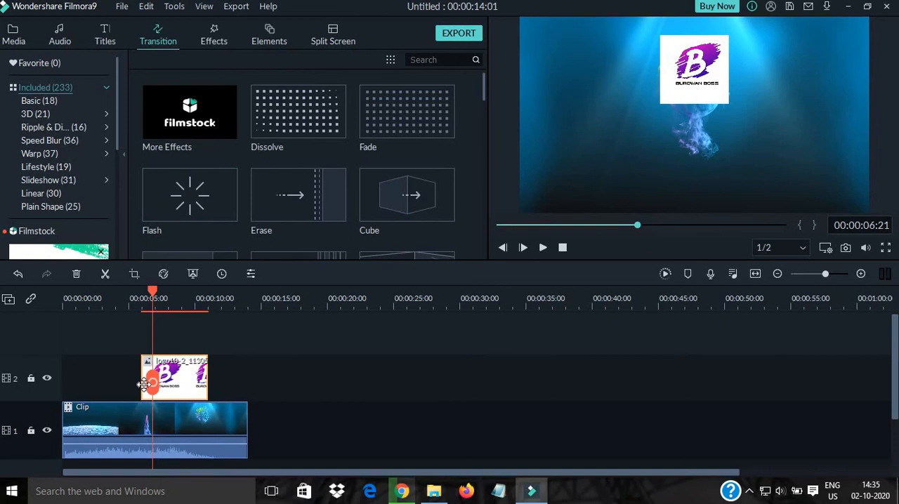
{"action": "left_click", "coordinate": [143, 384]}
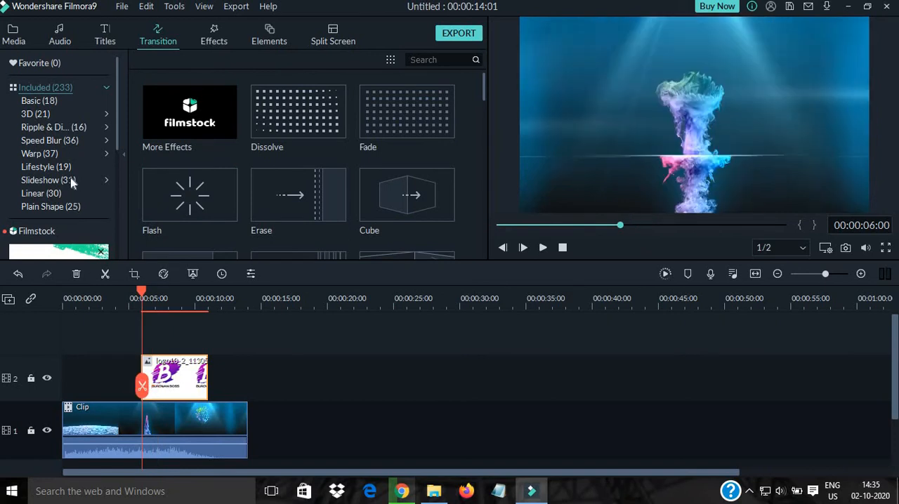
{"action": "left_click", "coordinate": [157, 35]}
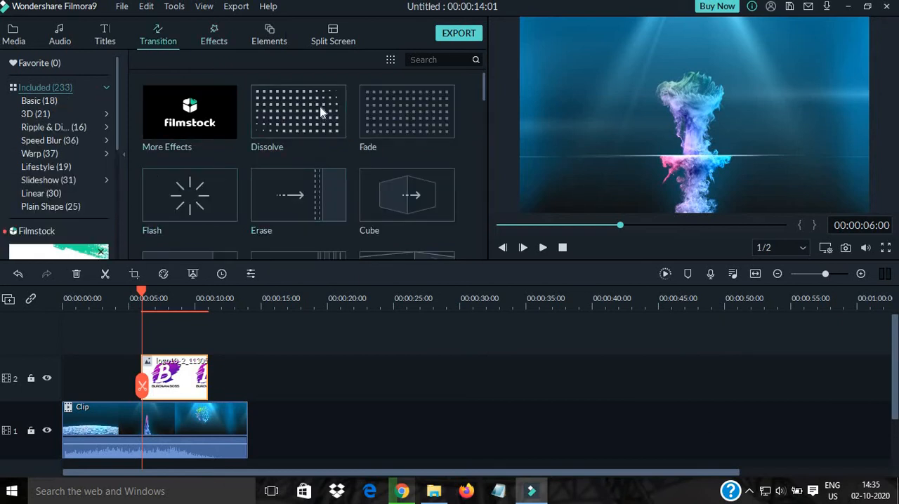
{"action": "left_click", "coordinate": [408, 112]}
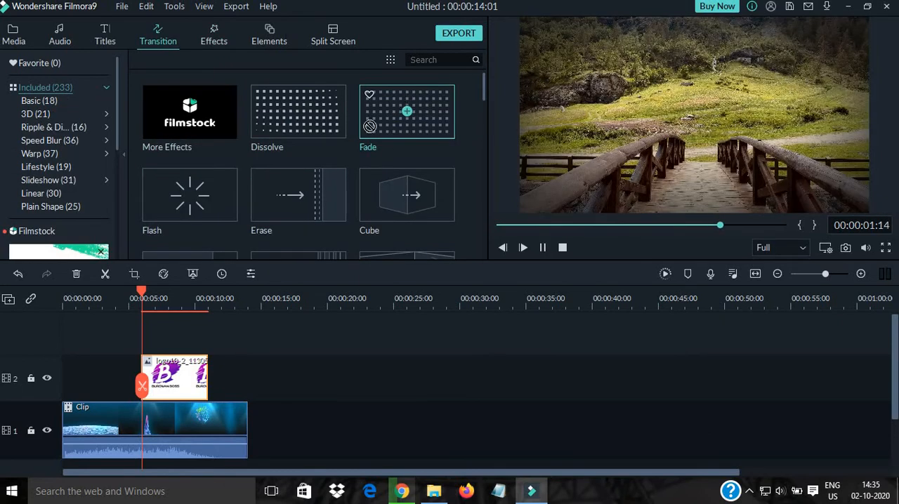
{"action": "left_click_drag", "start_coordinate": [407, 112], "coordinate": [204, 376]}
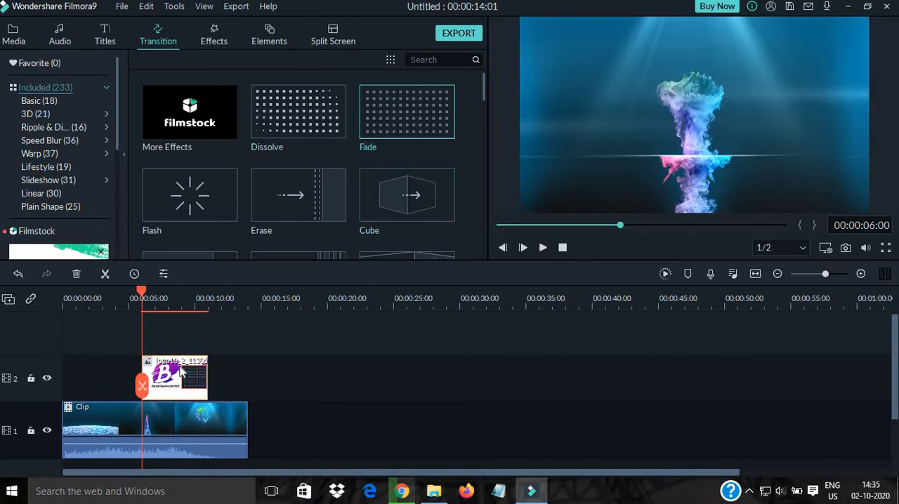
- Replace the Fade transition at the end of the logo clip with Dissolve
{"action": "left_click_drag", "start_coordinate": [196, 381], "coordinate": [393, 166]}
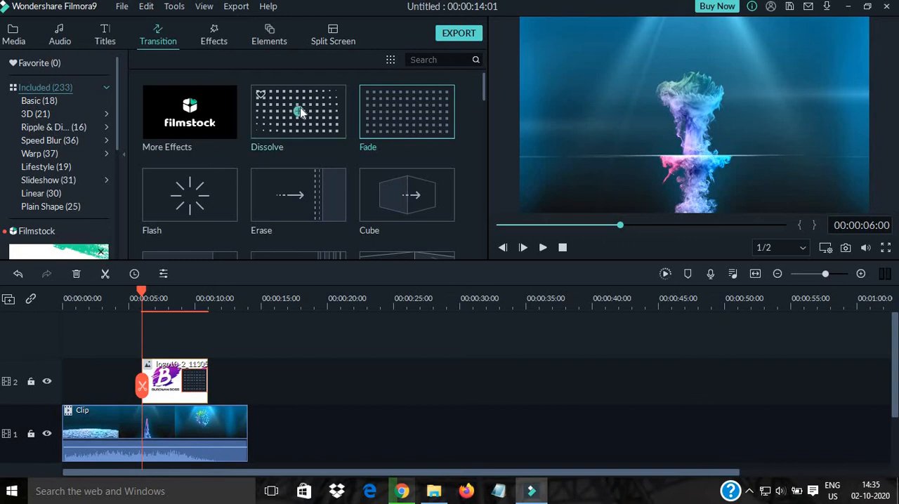
{"action": "left_click_drag", "start_coordinate": [284, 126], "coordinate": [220, 386]}
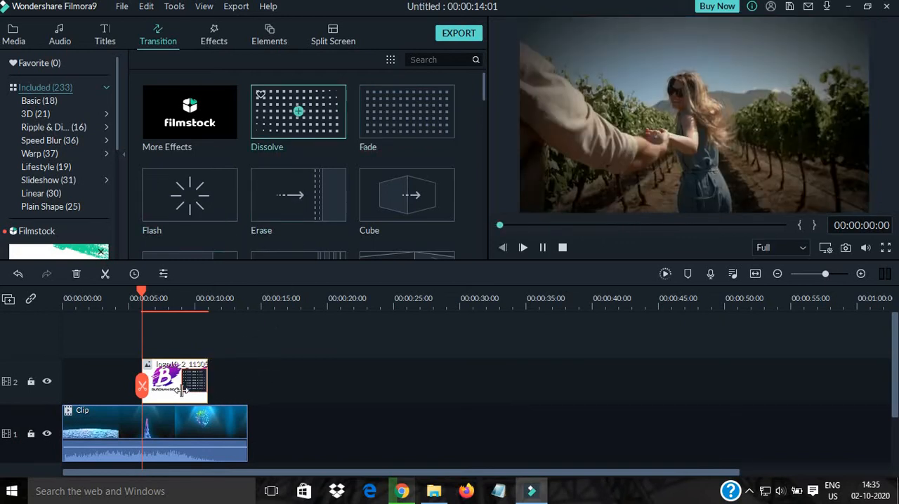
{"action": "left_click", "coordinate": [170, 390]}
- Open the logo clip's properties and view its motion animation presets
{"action": "left_click", "coordinate": [12, 35]}
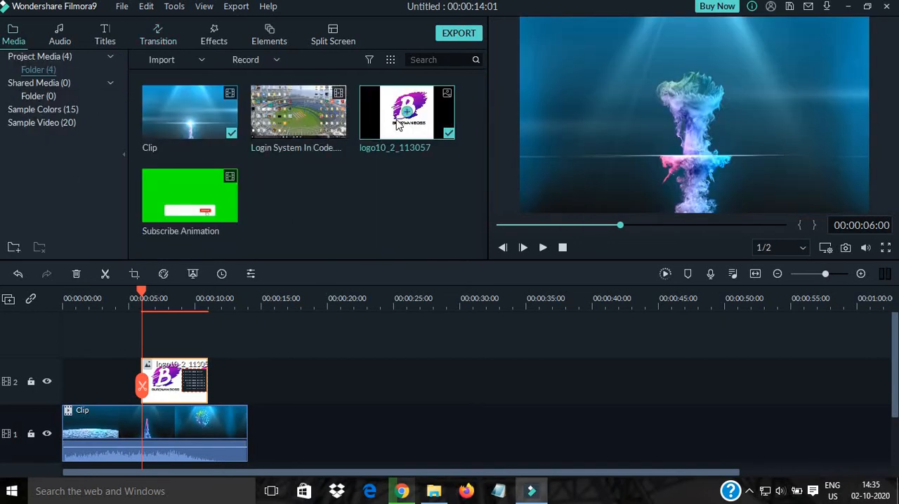
{"action": "left_click", "coordinate": [202, 380]}
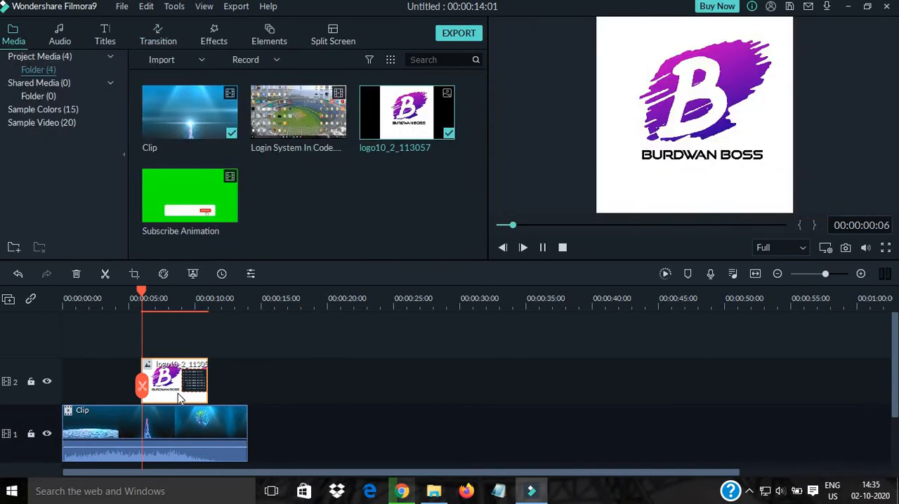
{"action": "double_click", "coordinate": [190, 381]}
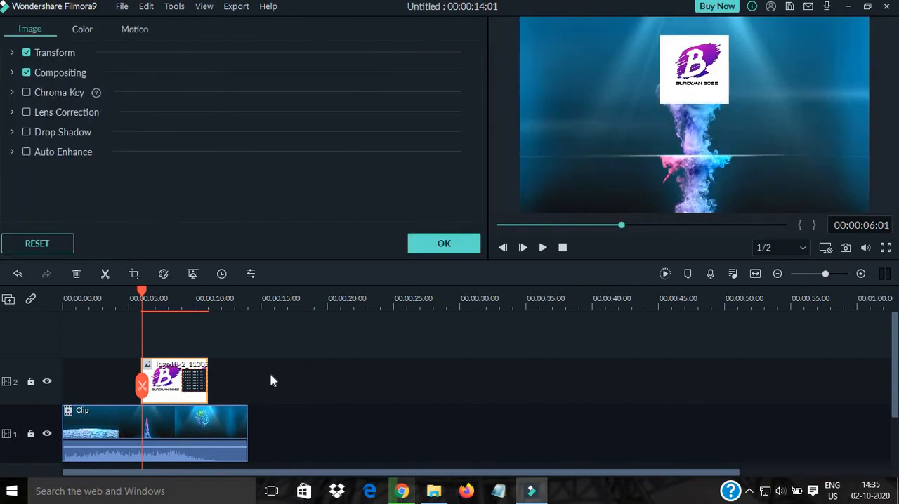
{"action": "left_click", "coordinate": [132, 32]}
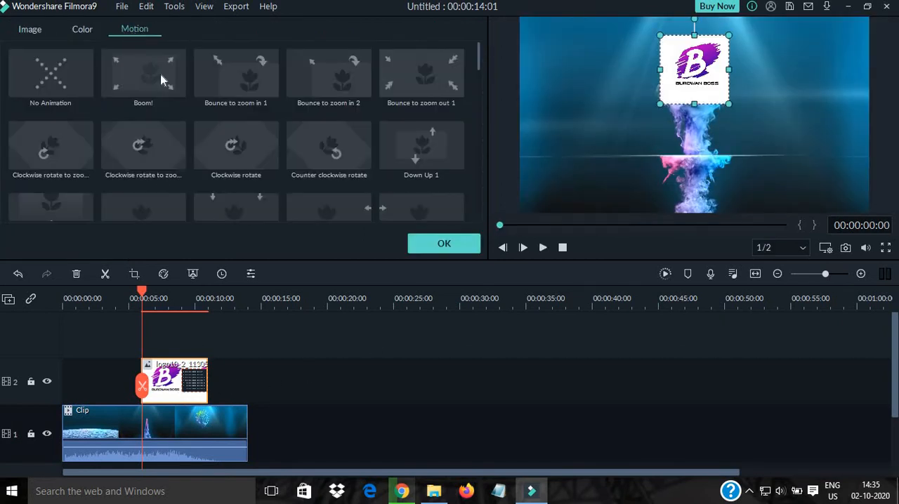
- Delete the Dissolve transition from the end of the logo clip and close the clip properties
{"action": "double_click", "coordinate": [204, 380]}
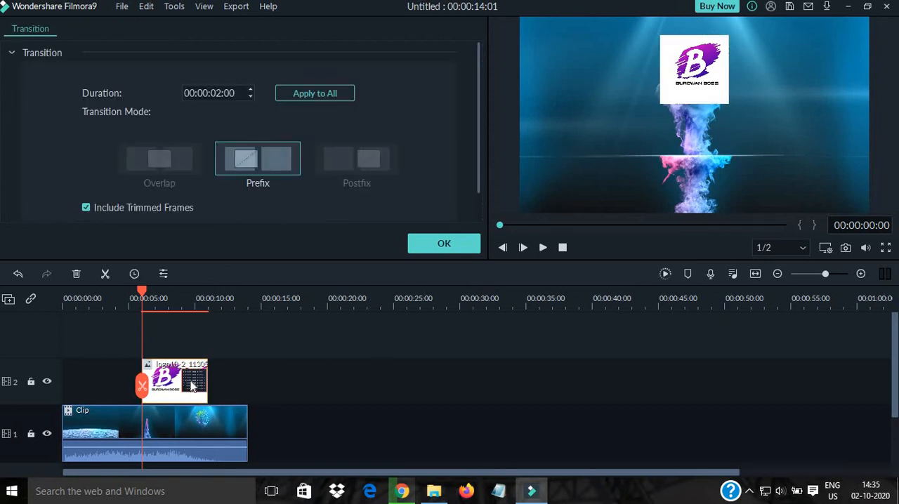
{"action": "right_click", "coordinate": [191, 385]}
{"action": "left_click", "coordinate": [222, 408]}
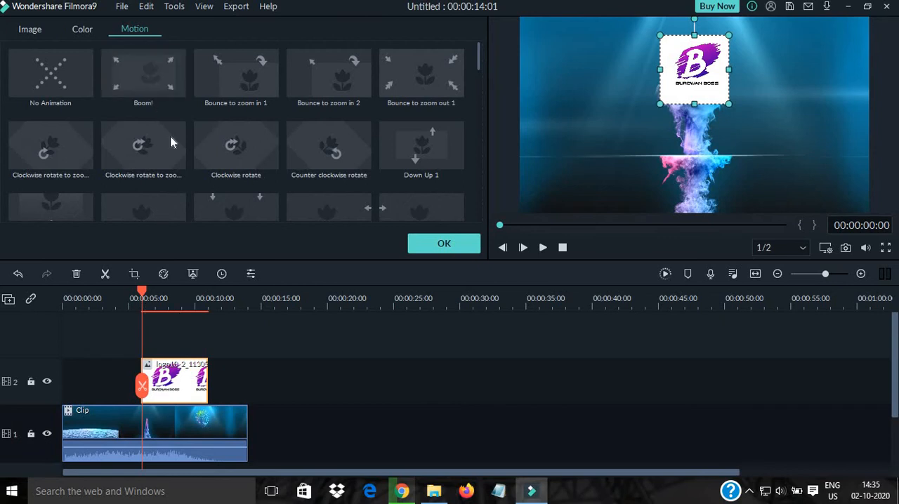
{"action": "left_click", "coordinate": [294, 409]}
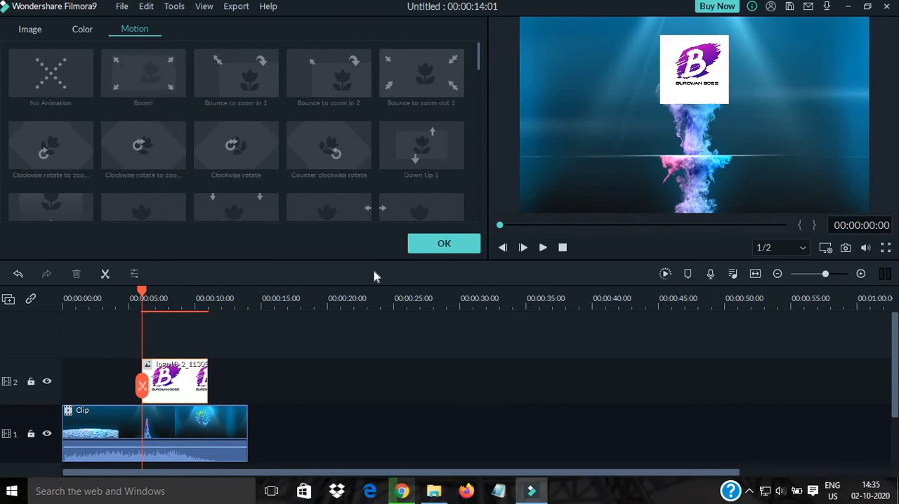
{"action": "left_click", "coordinate": [434, 245]}
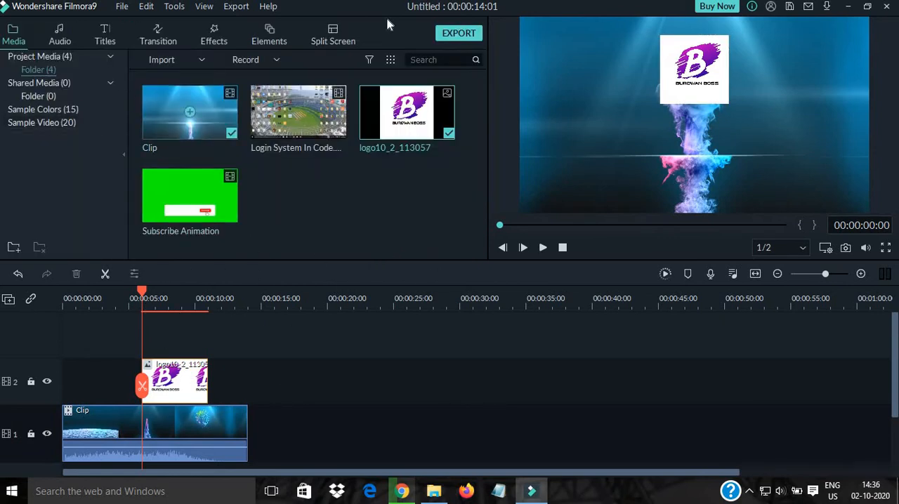
- Reopen the logo clip's properties and look through its Image, Color and Motion settings
{"action": "left_click", "coordinate": [169, 394]}
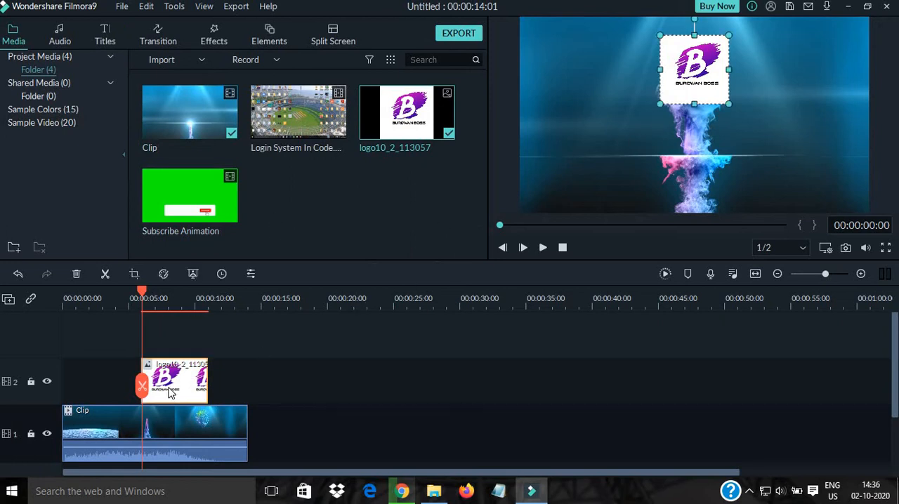
{"action": "double_click", "coordinate": [169, 393]}
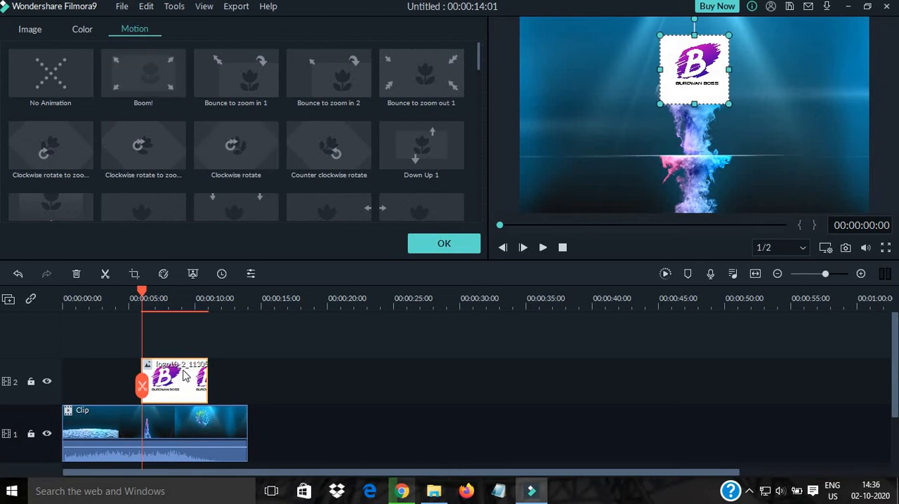
{"action": "left_click", "coordinate": [27, 30]}
{"action": "left_click", "coordinate": [82, 31]}
{"action": "left_click", "coordinate": [130, 31]}
{"action": "left_click", "coordinate": [27, 30]}
- Enable Chroma Key on the logo image with white as the key colour
{"action": "left_click", "coordinate": [26, 94]}
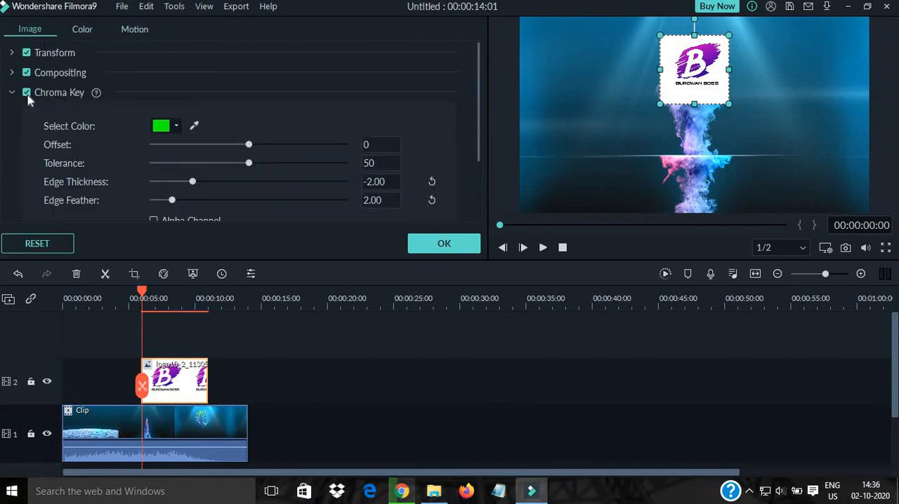
{"action": "left_click", "coordinate": [26, 94]}
{"action": "left_click", "coordinate": [28, 95]}
{"action": "left_click", "coordinate": [28, 95]}
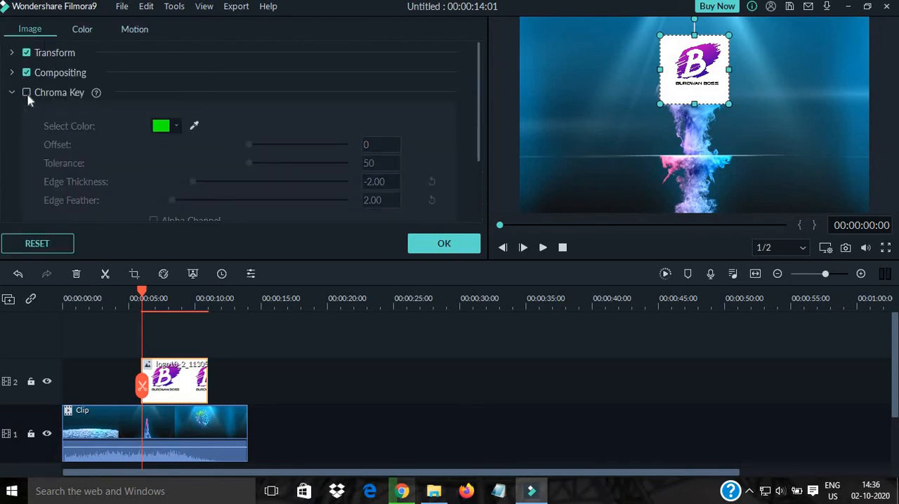
{"action": "left_click", "coordinate": [28, 95]}
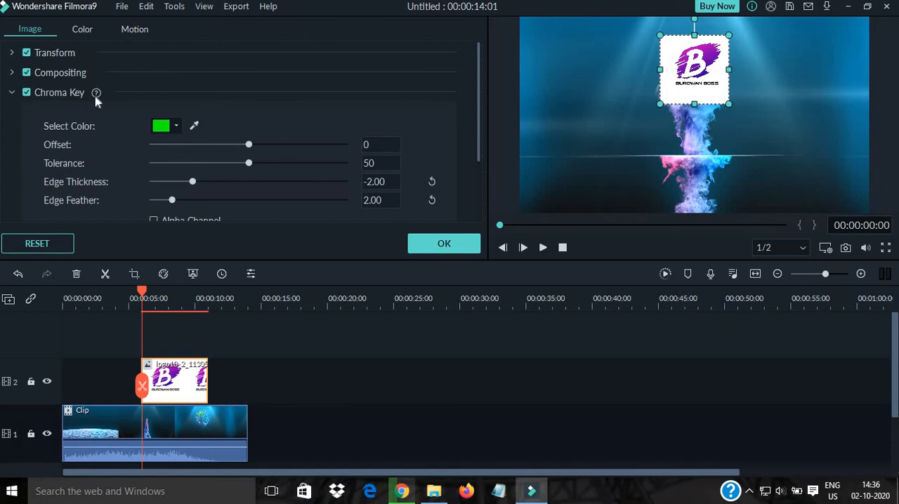
{"action": "left_click", "coordinate": [178, 127]}
{"action": "left_click", "coordinate": [291, 164]}
{"action": "left_click", "coordinate": [179, 127]}
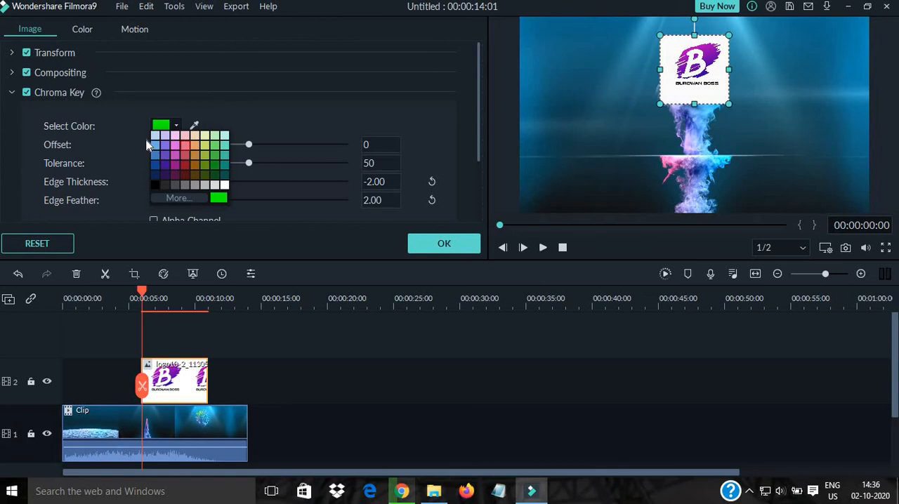
{"action": "left_click", "coordinate": [224, 186]}
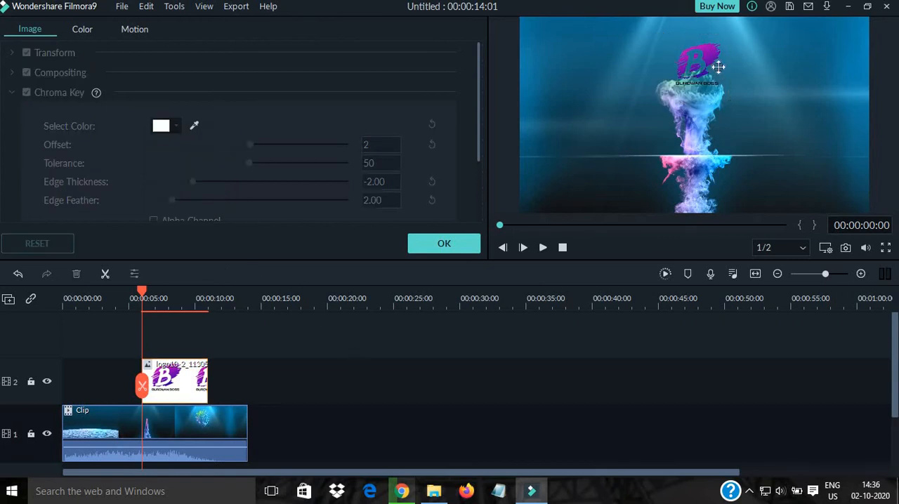
{"action": "left_click", "coordinate": [696, 63]}
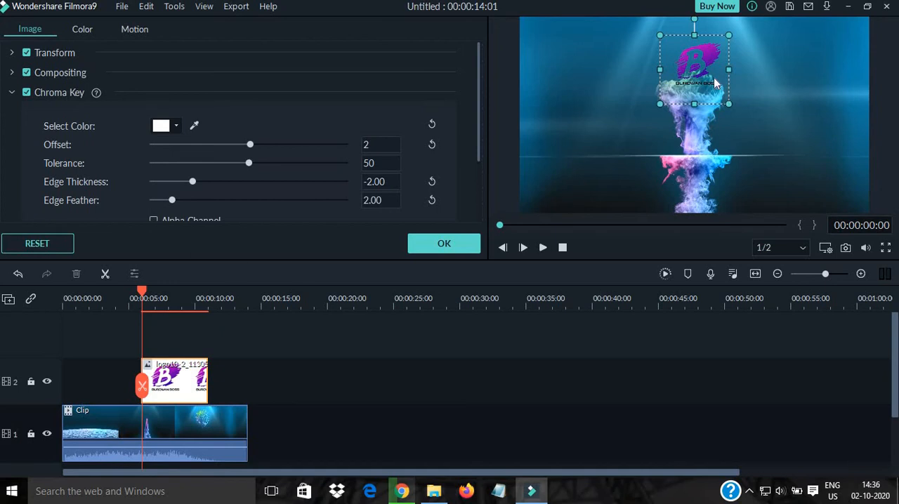
- Turn off Chroma Key on the logo clip and apply the Boom! motion animation to it
{"action": "left_click", "coordinate": [26, 92]}
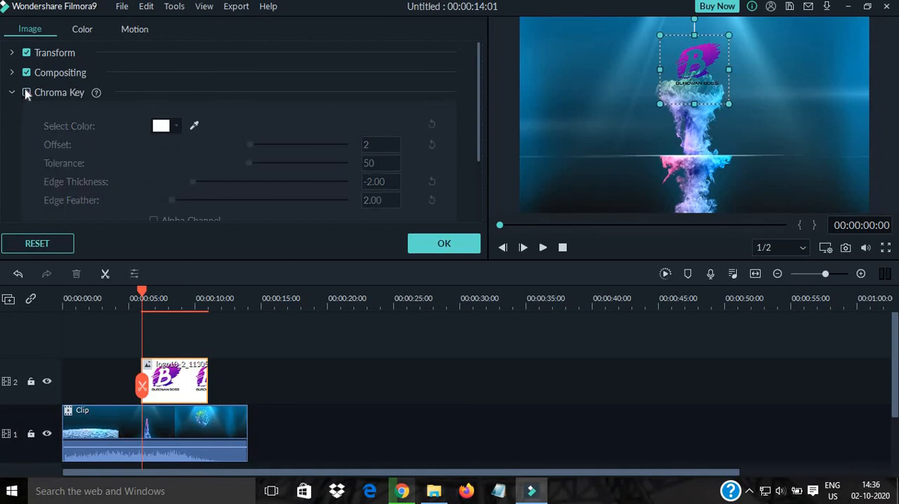
{"action": "left_click", "coordinate": [473, 349]}
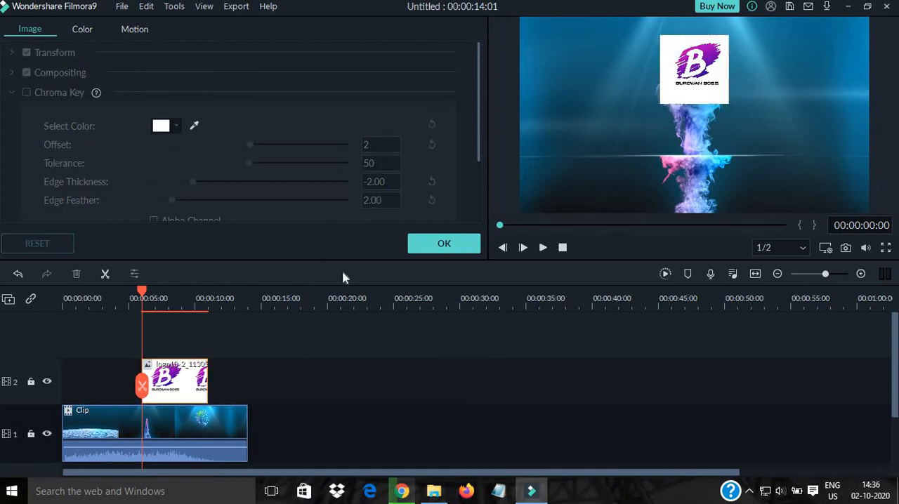
{"action": "left_click", "coordinate": [199, 386]}
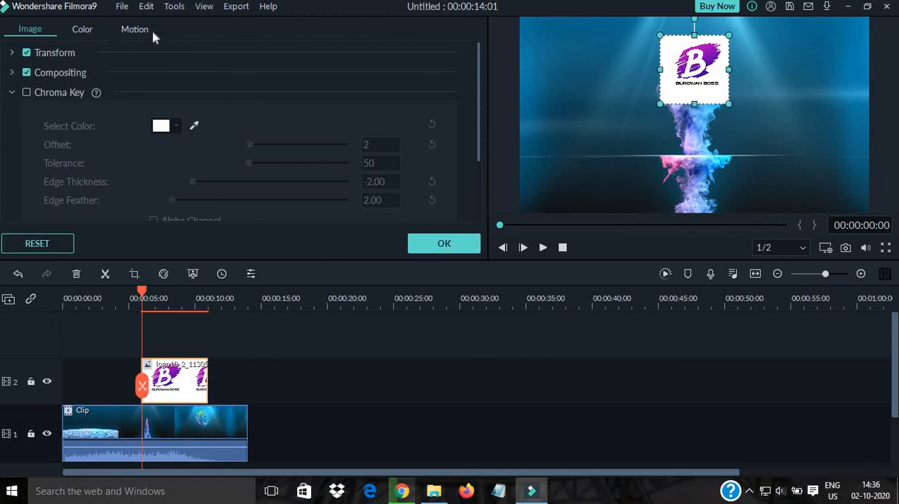
{"action": "left_click", "coordinate": [149, 32]}
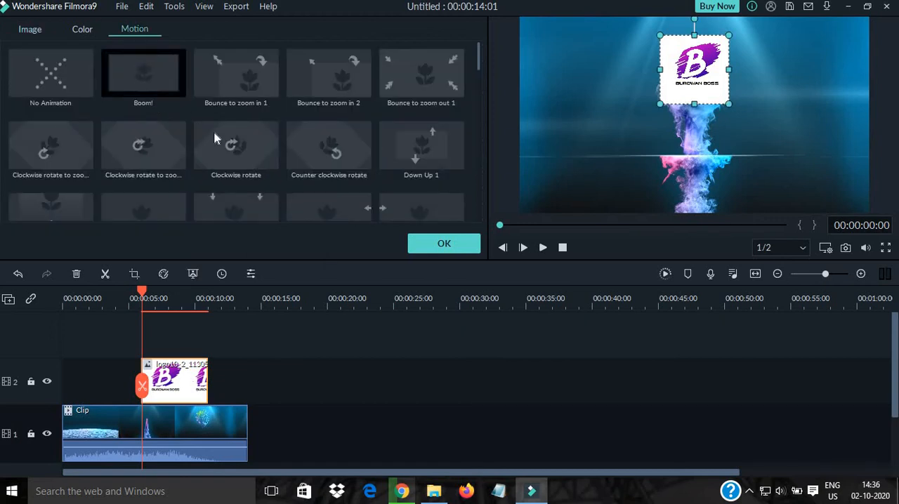
{"action": "left_click", "coordinate": [147, 80]}
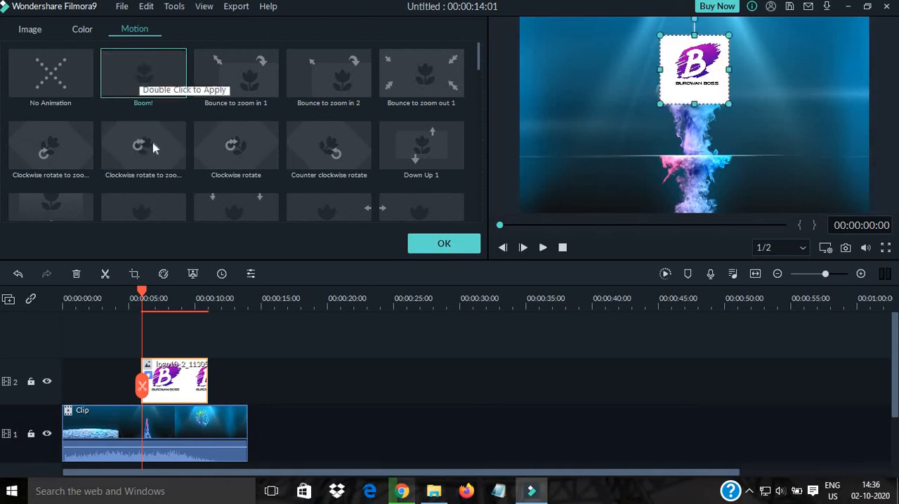
{"action": "left_click", "coordinate": [31, 31]}
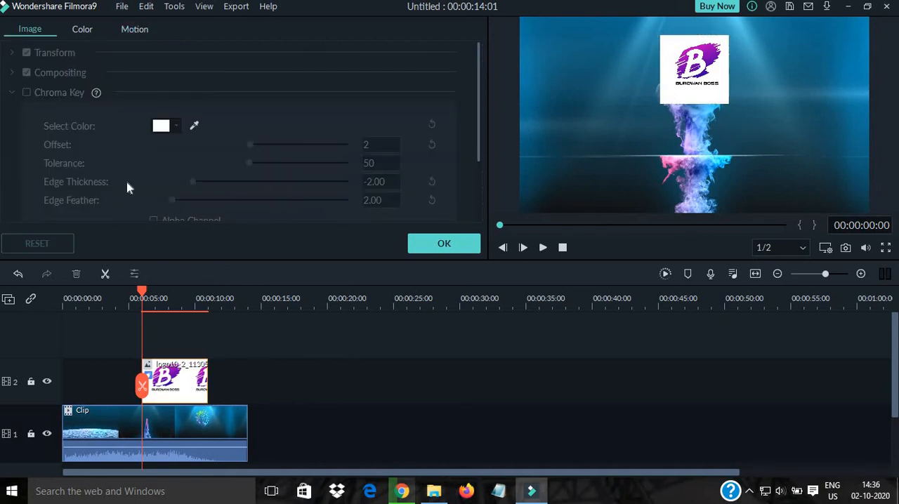
{"action": "left_click", "coordinate": [442, 244]}
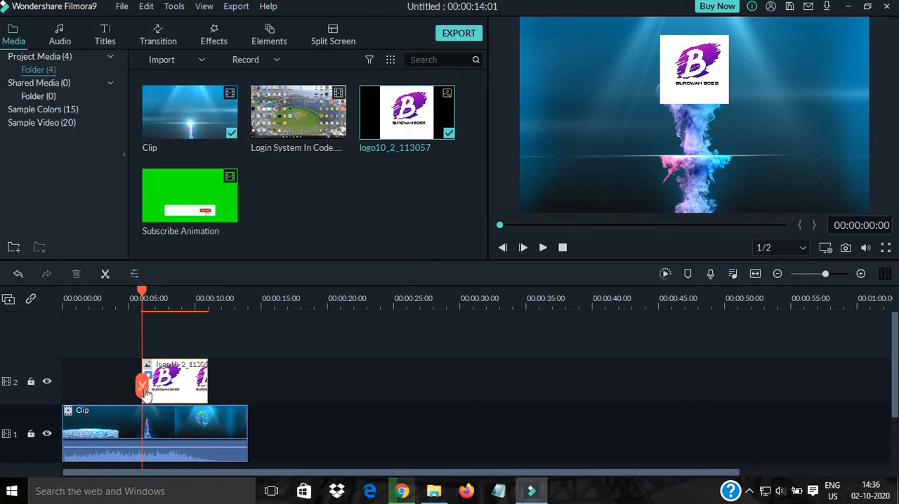
- Play the intro from the start of the timeline to check the logo's animation
{"action": "left_click_drag", "start_coordinate": [146, 394], "coordinate": [36, 397]}
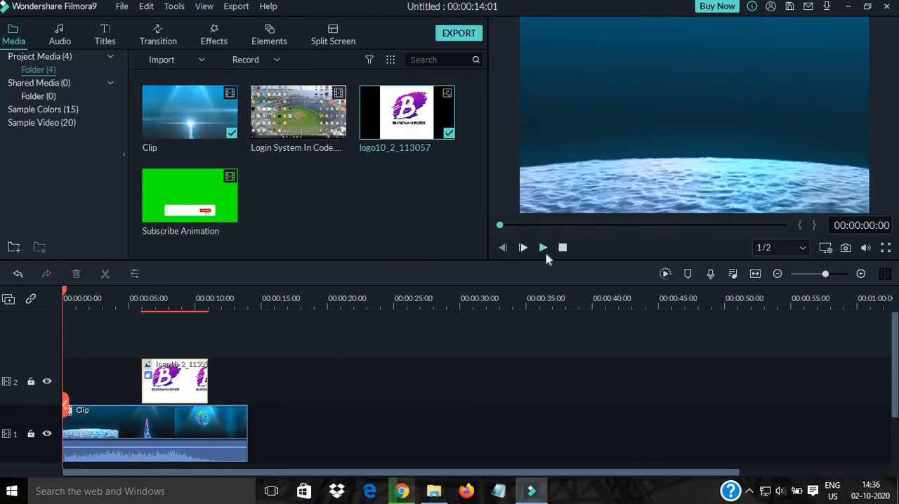
{"action": "left_click", "coordinate": [542, 247]}
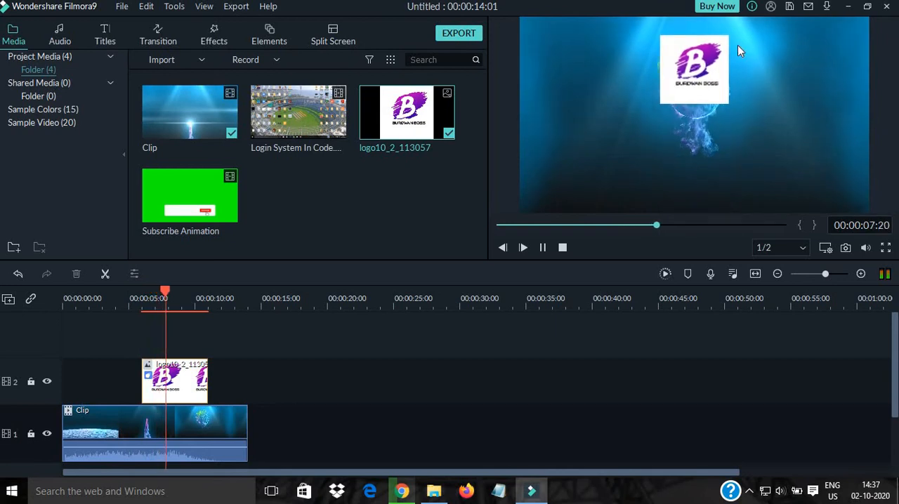
{"action": "left_click", "coordinate": [561, 247]}
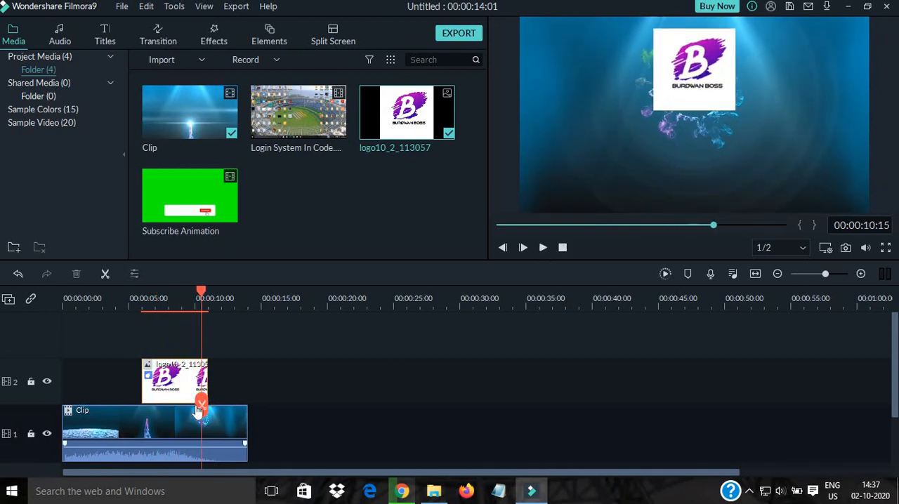
- Add the Login System video to track 1 directly after the intro clip
{"action": "left_click_drag", "start_coordinate": [198, 412], "coordinate": [257, 400]}
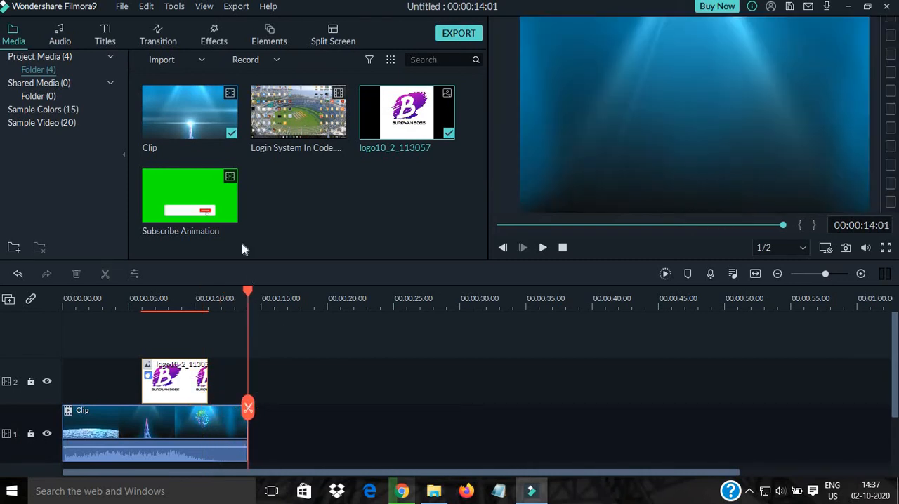
{"action": "left_click_drag", "start_coordinate": [314, 105], "coordinate": [254, 431]}
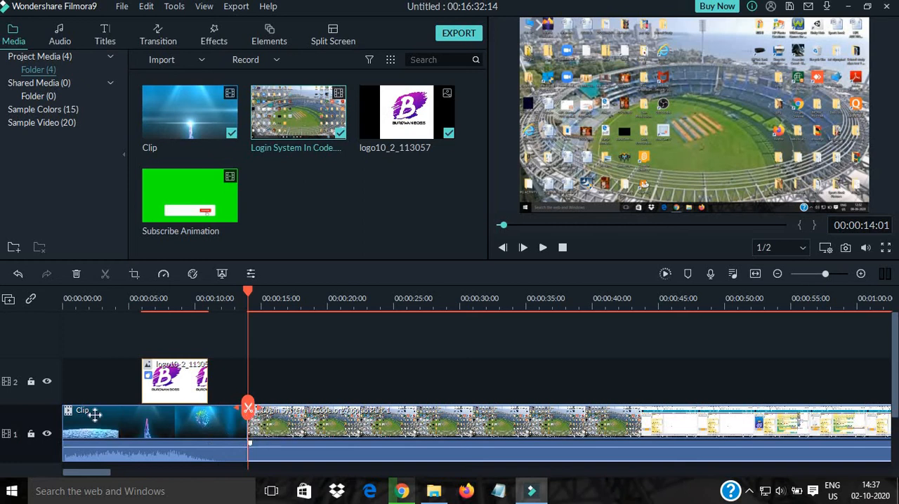
- Preview the timeline from the start into the Login System video, rewind it, and turn down the system sound
{"action": "key", "text": "Home"}
{"action": "key", "text": "space"}
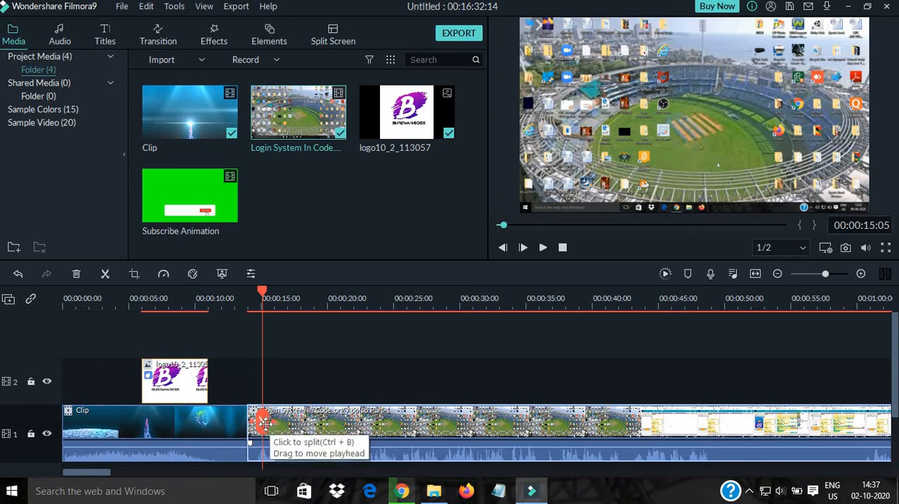
{"action": "left_click_drag", "start_coordinate": [262, 423], "coordinate": [65, 430]}
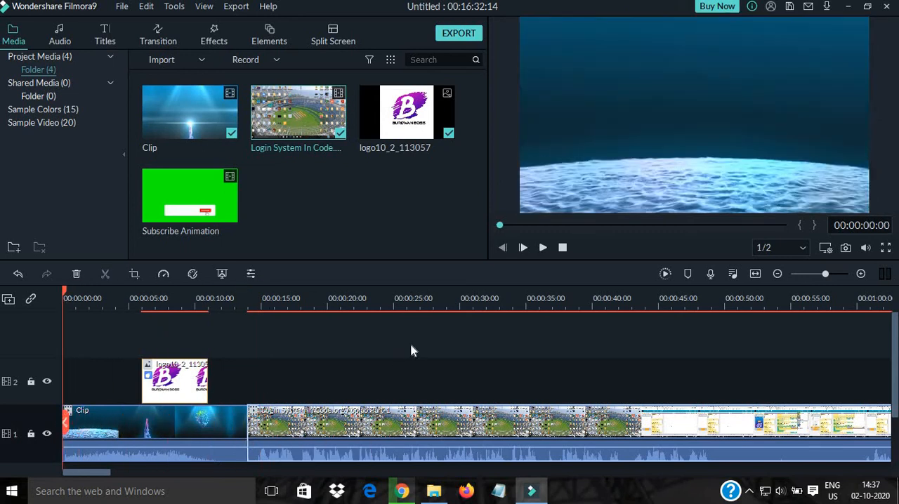
{"action": "key", "text": "XF86AudioLowerVolume"}
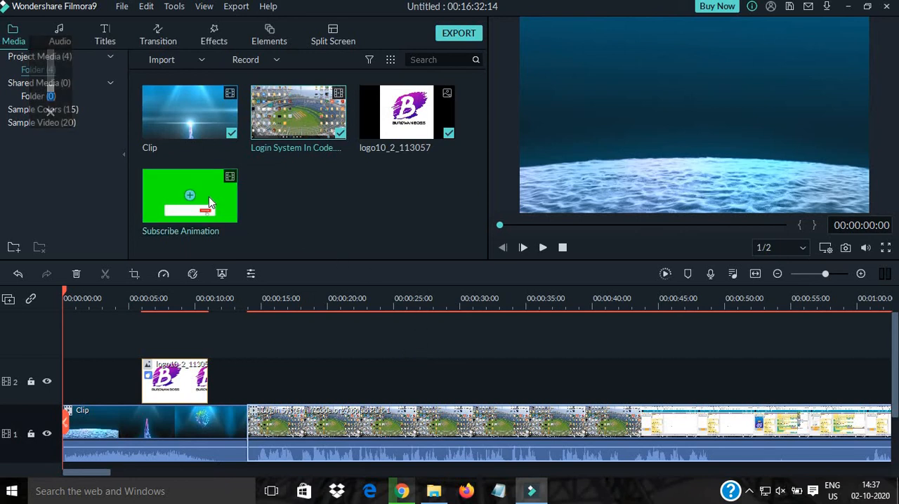
- Place the Subscribe Animation clip on track 2 above the Login System video, starting at about 17.5 seconds
{"action": "left_click_drag", "start_coordinate": [208, 188], "coordinate": [313, 399]}
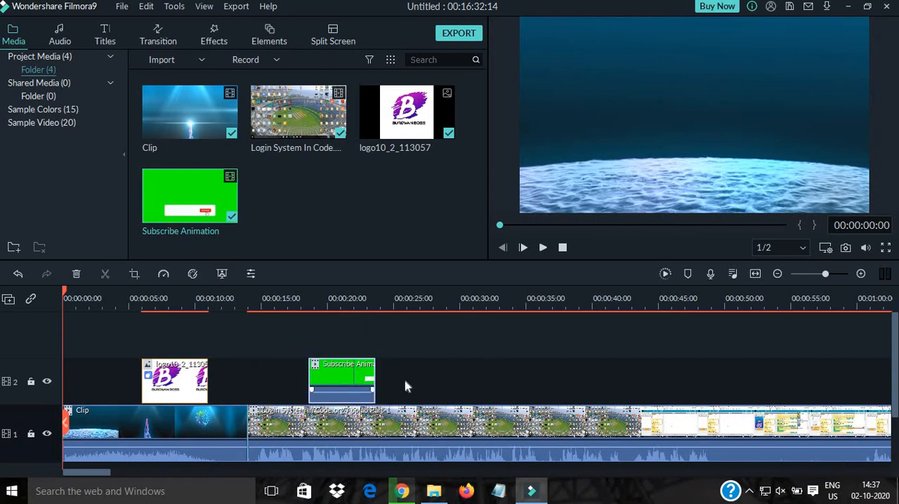
{"action": "double_click", "coordinate": [348, 378]}
{"action": "left_click_drag", "start_coordinate": [332, 378], "coordinate": [317, 378]}
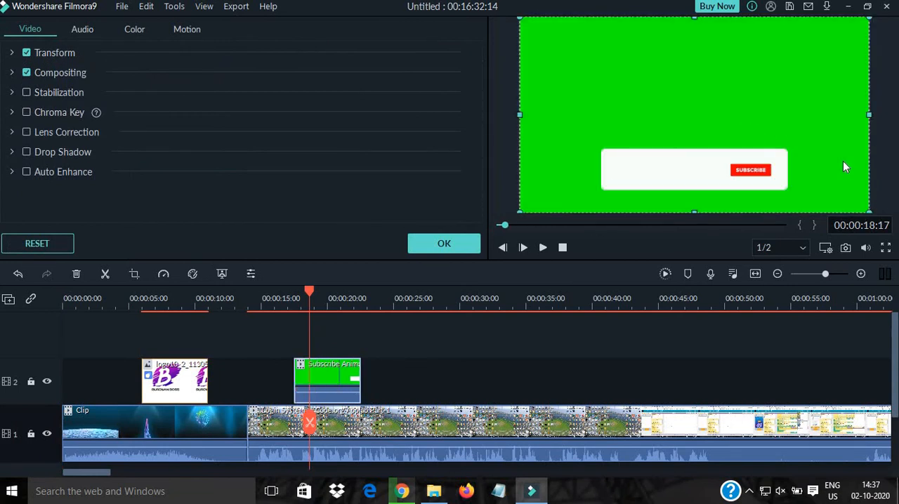
- Scale down the Subscribe Animation at the bottom centre of the frame and key out its green background with Chroma Key
{"action": "left_click_drag", "start_coordinate": [869, 211], "coordinate": [826, 186]}
{"action": "left_click_drag", "start_coordinate": [744, 102], "coordinate": [765, 117]}
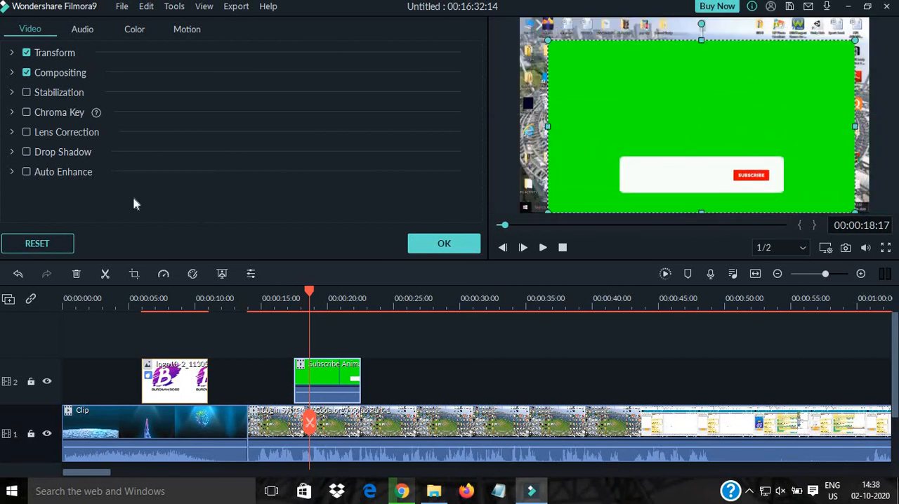
{"action": "left_click", "coordinate": [27, 113]}
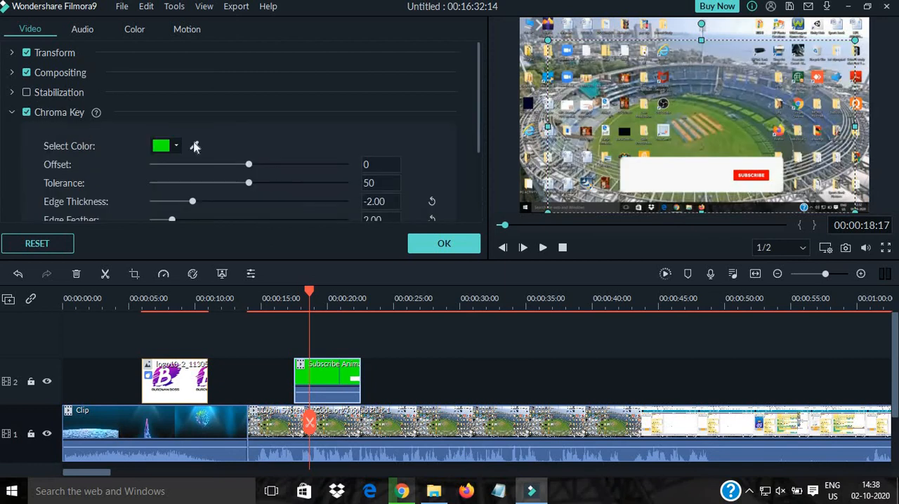
{"action": "left_click", "coordinate": [590, 356]}
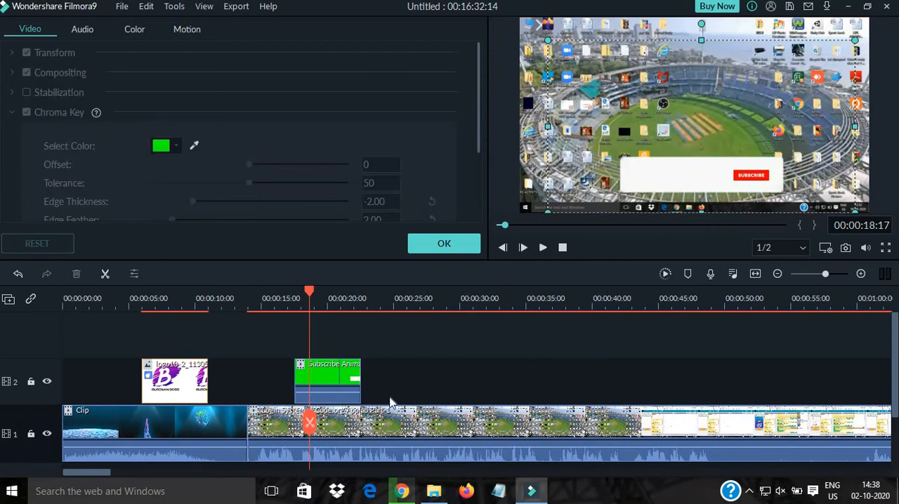
- Close the clip properties, play the timeline from the start past the Subscribe Animation, and return the playhead to the beginning
{"action": "left_click_drag", "start_coordinate": [310, 423], "coordinate": [54, 421]}
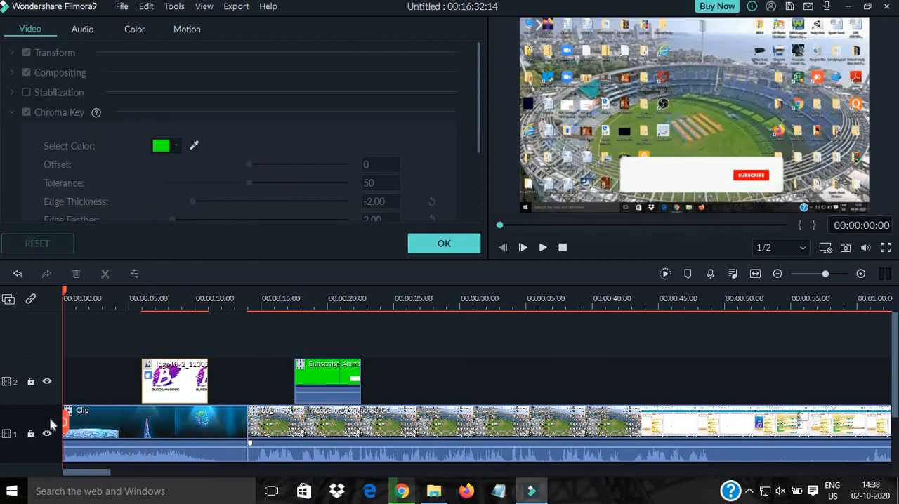
{"action": "left_click", "coordinate": [463, 243]}
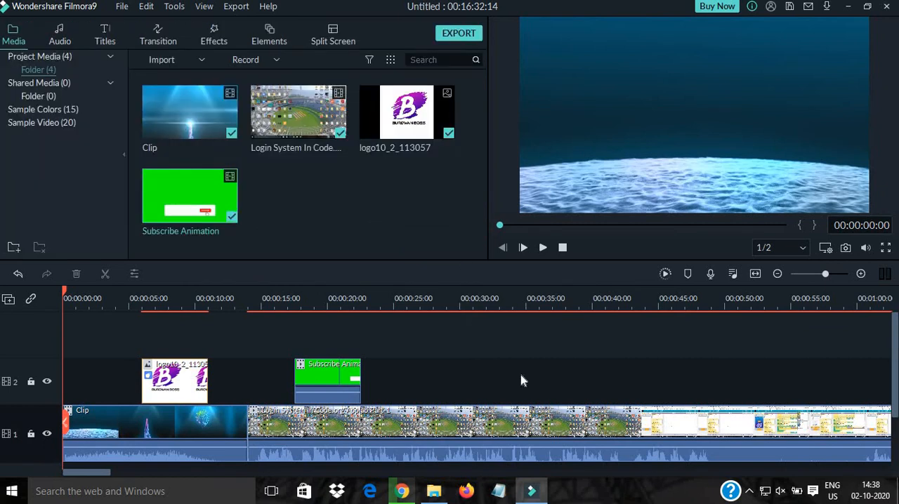
{"action": "left_click", "coordinate": [546, 249]}
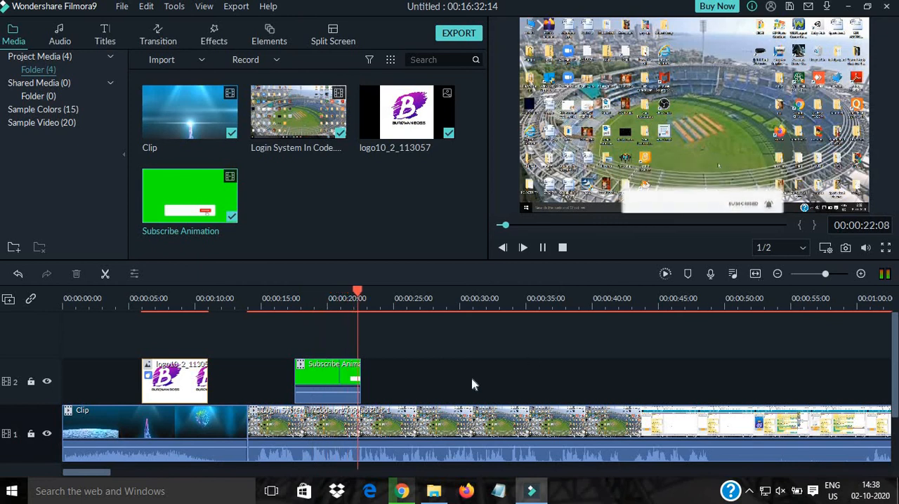
{"action": "left_click", "coordinate": [542, 247]}
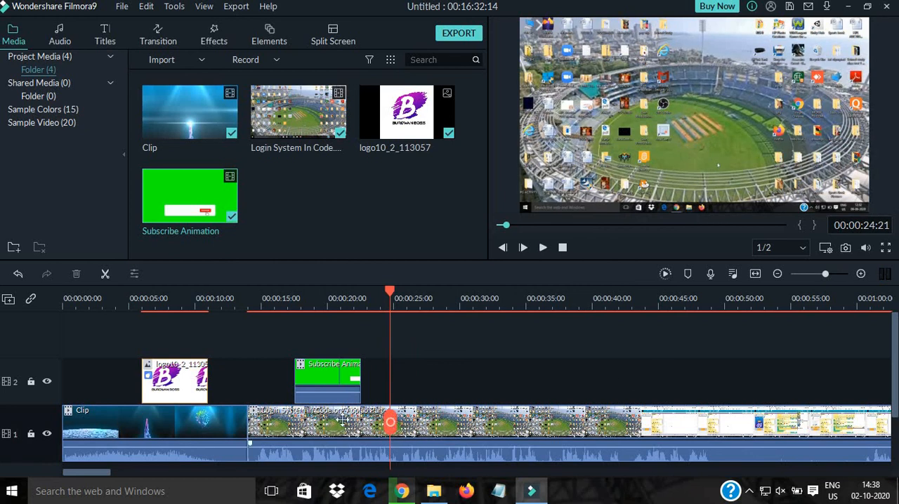
{"action": "left_click", "coordinate": [88, 426]}
{"action": "left_click_drag", "start_coordinate": [88, 437], "coordinate": [51, 435]}
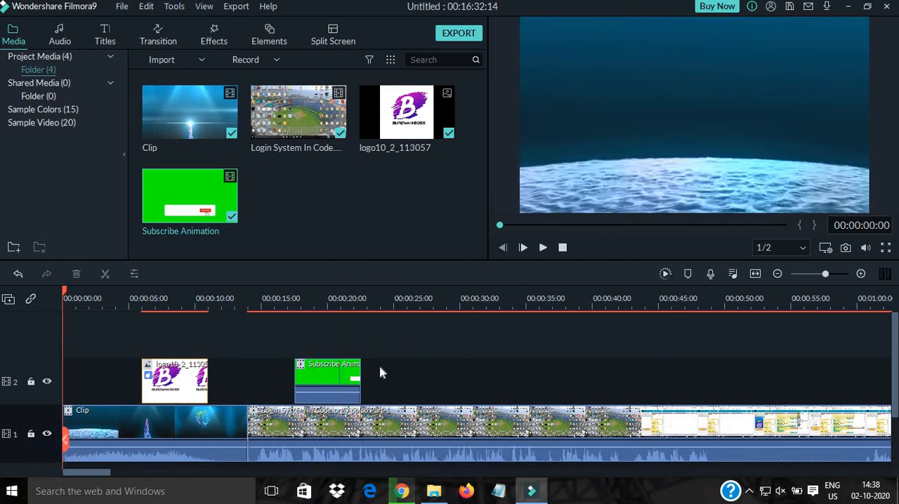
- Try to export the video with the free trial watermark
{"action": "left_click", "coordinate": [462, 33]}
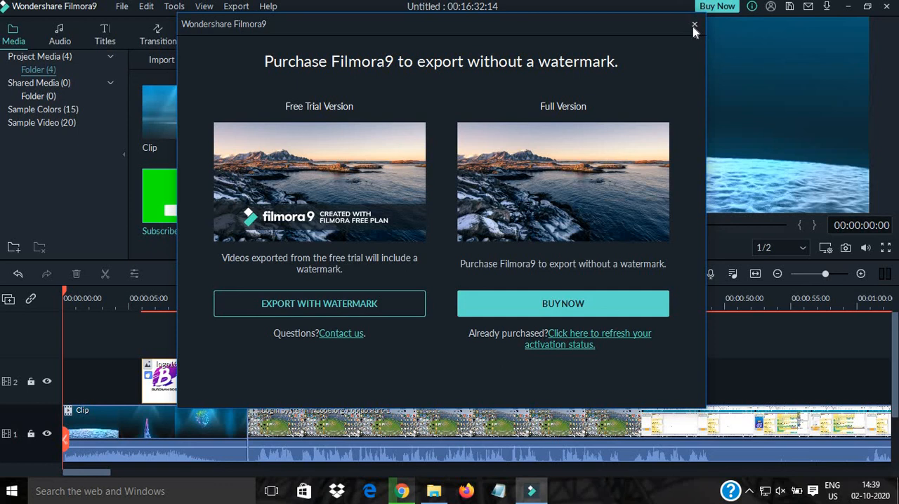
{"action": "left_click", "coordinate": [354, 306]}
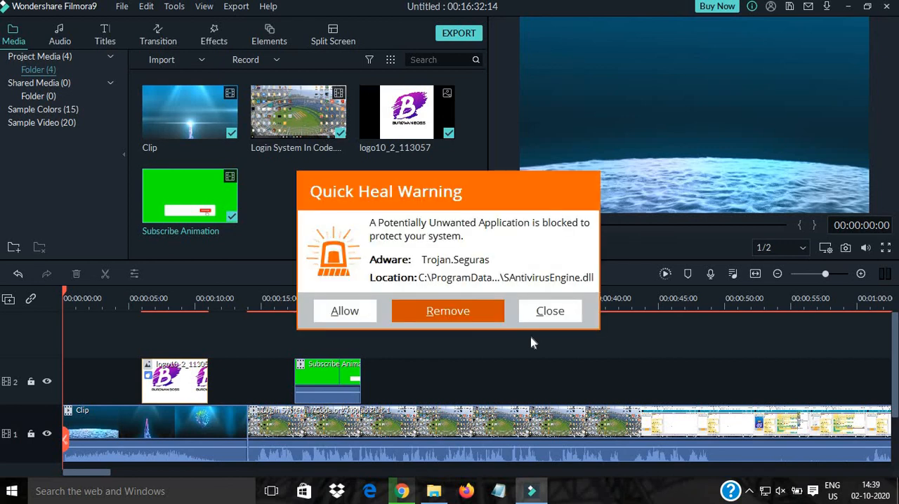
- Close the Quick Heal warnings without allowing or removing the blocked applications
{"action": "left_click", "coordinate": [546, 321]}
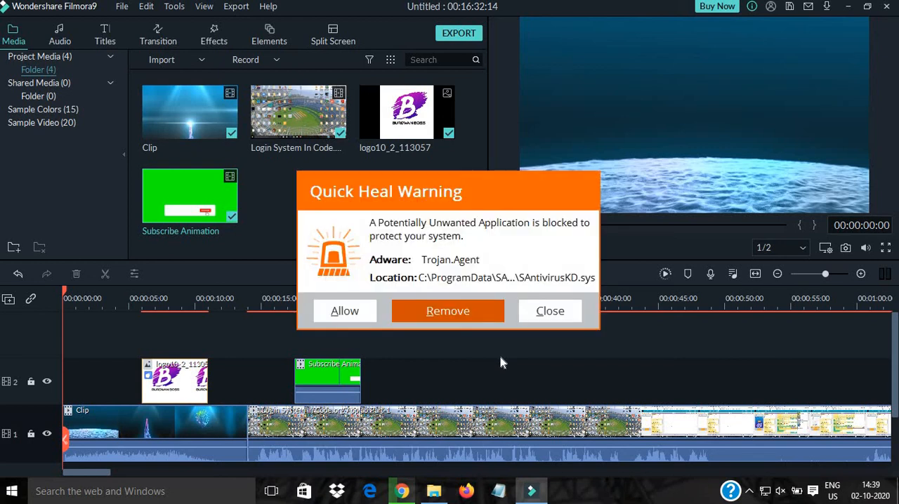
{"action": "left_click", "coordinate": [561, 318]}
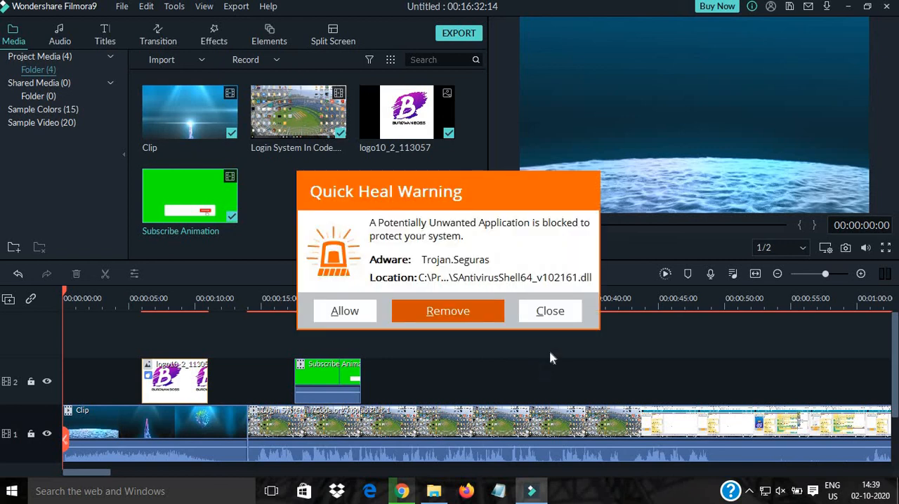
{"action": "left_click", "coordinate": [560, 316]}
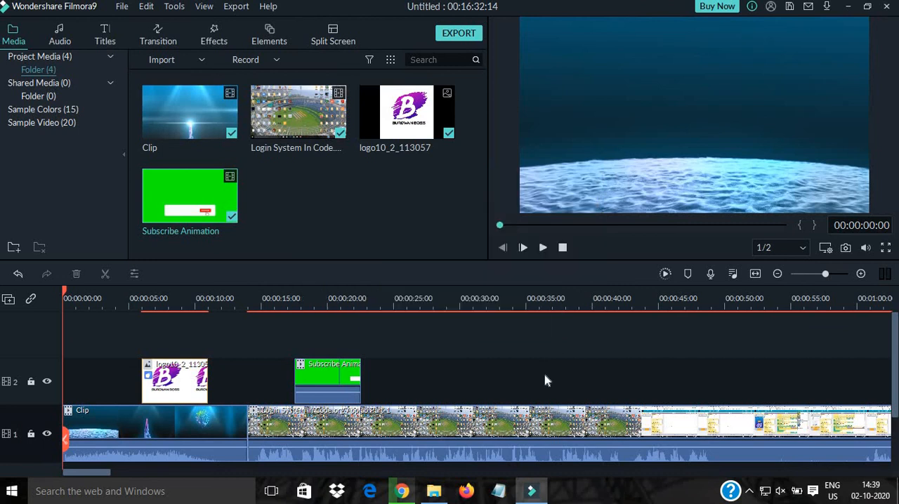